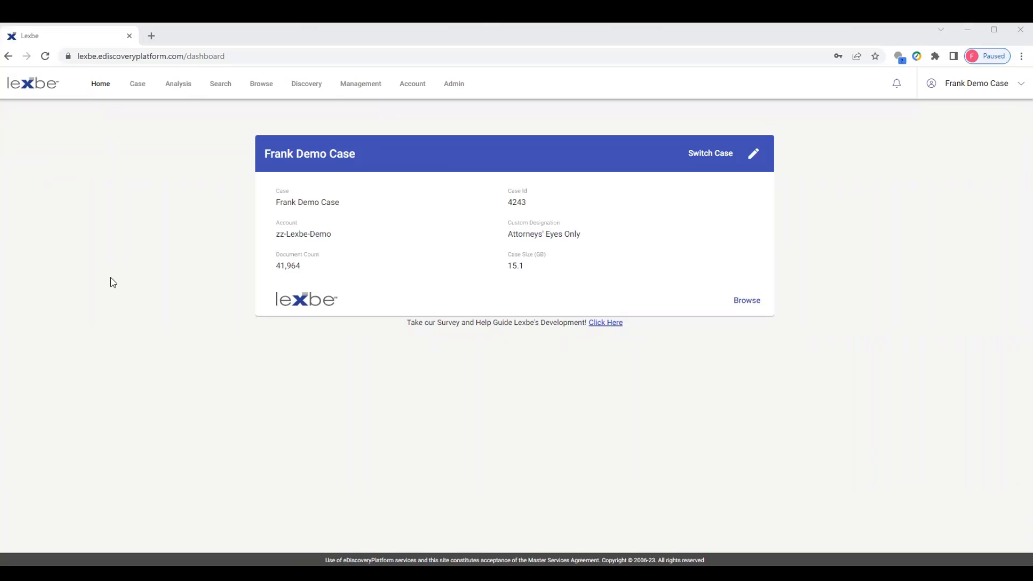
Switch back to Frank Demo Case and open its Uploads page listing 644 upload batches
{"action": "left_click", "coordinate": [224, 40]}
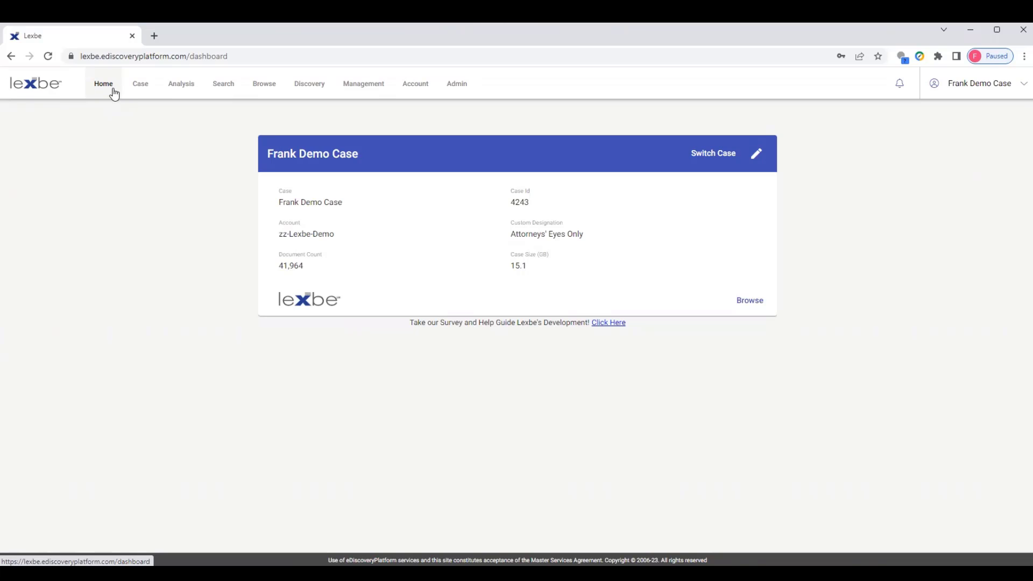
{"action": "left_click", "coordinate": [140, 85]}
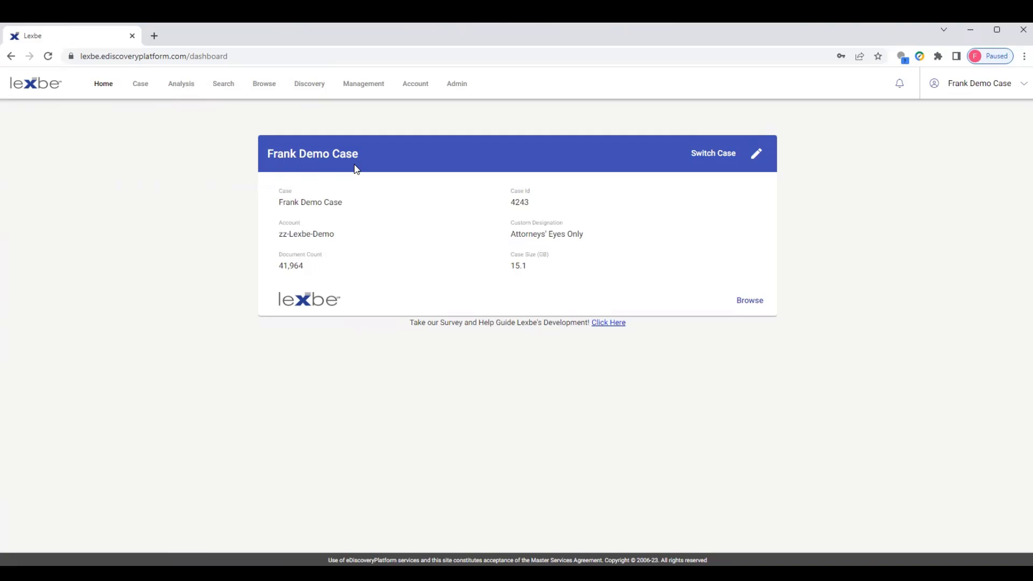
{"action": "left_click", "coordinate": [714, 154]}
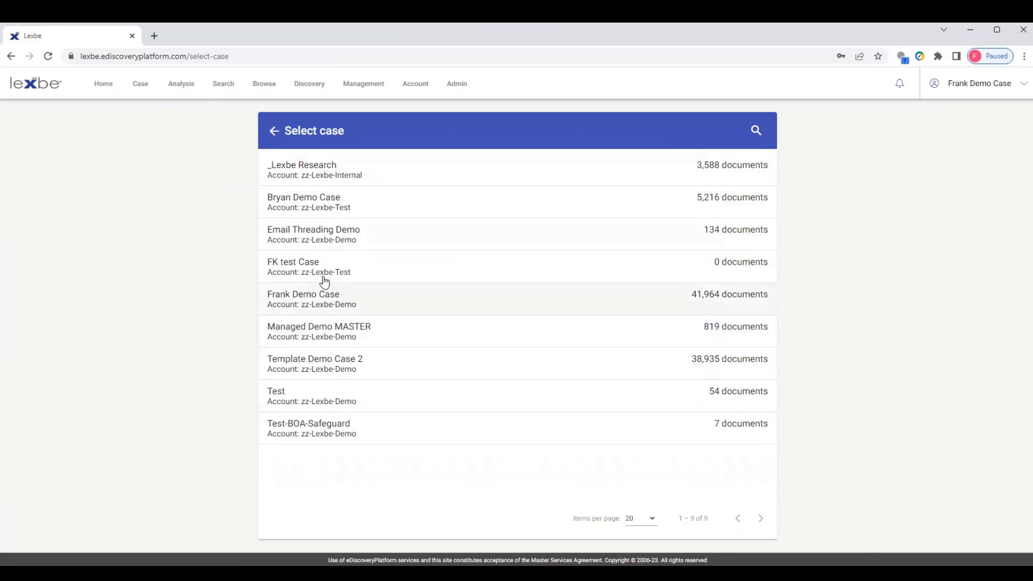
{"action": "left_click", "coordinate": [320, 300]}
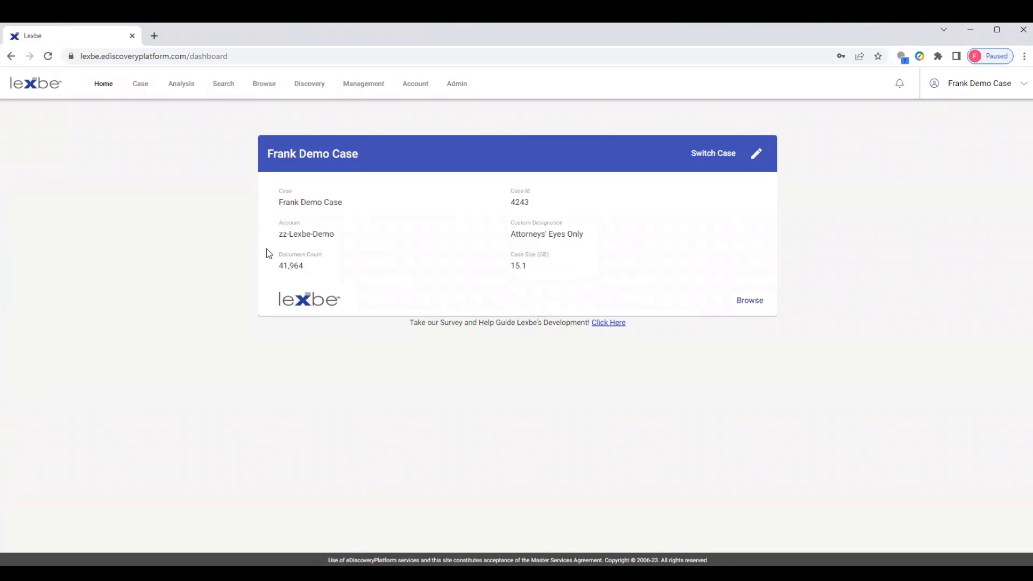
{"action": "left_click", "coordinate": [138, 91]}
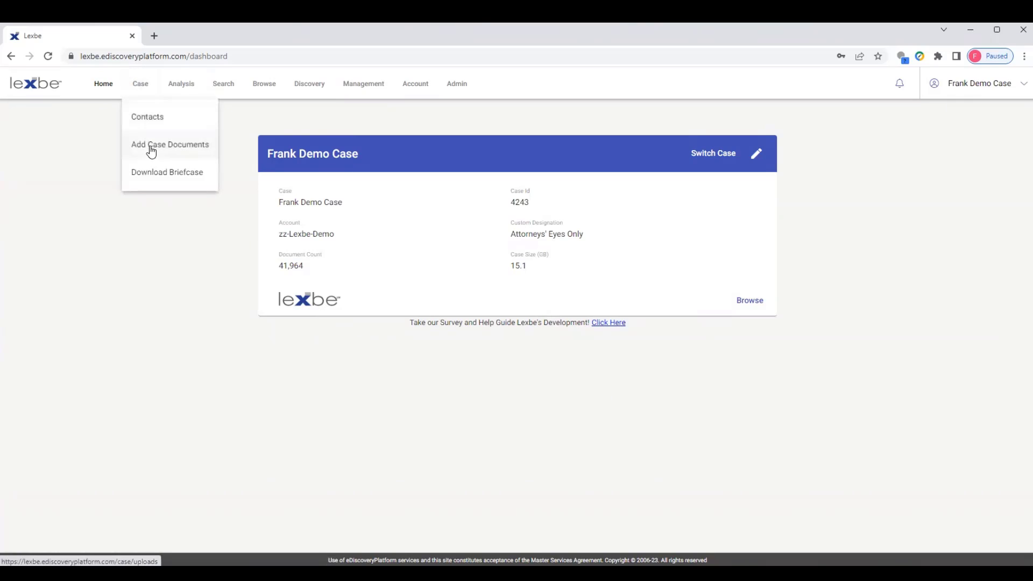
{"action": "left_click", "coordinate": [151, 147]}
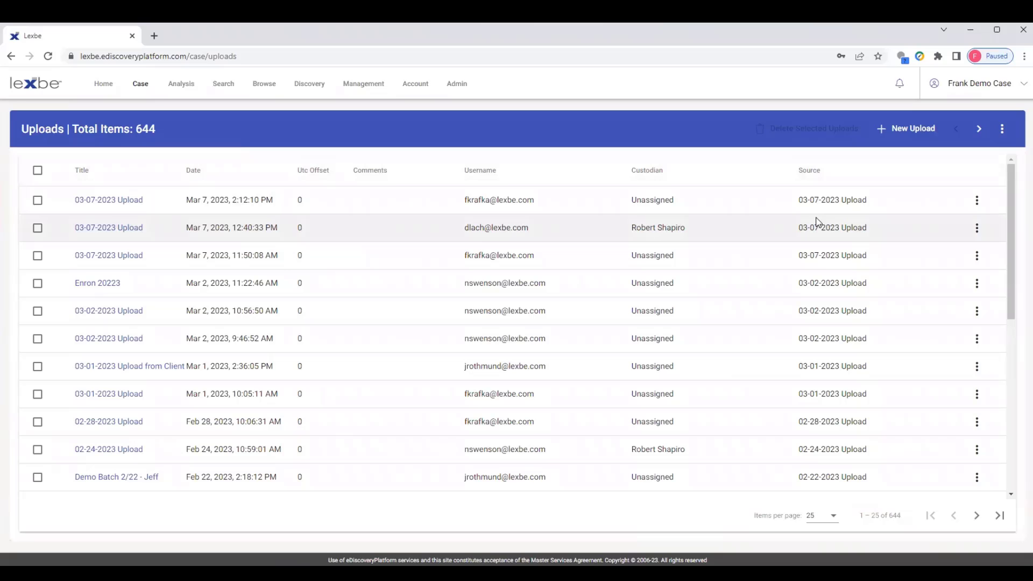
Define a new upload batch '03-08-2023 Upload' with custodian Unassigned and continue to file selection
{"action": "left_click", "coordinate": [918, 139]}
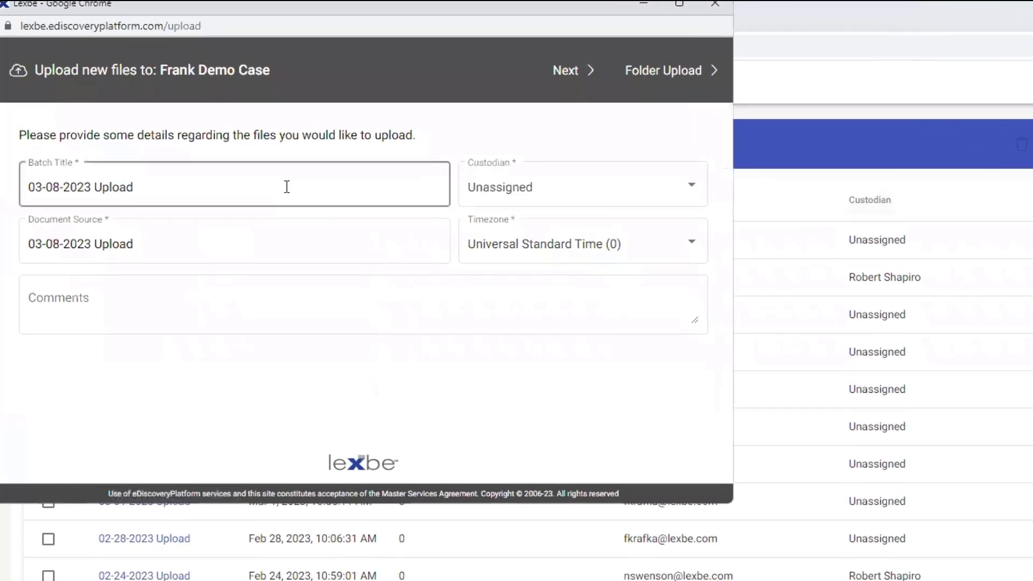
{"action": "left_click_drag", "start_coordinate": [161, 188], "coordinate": [13, 197]}
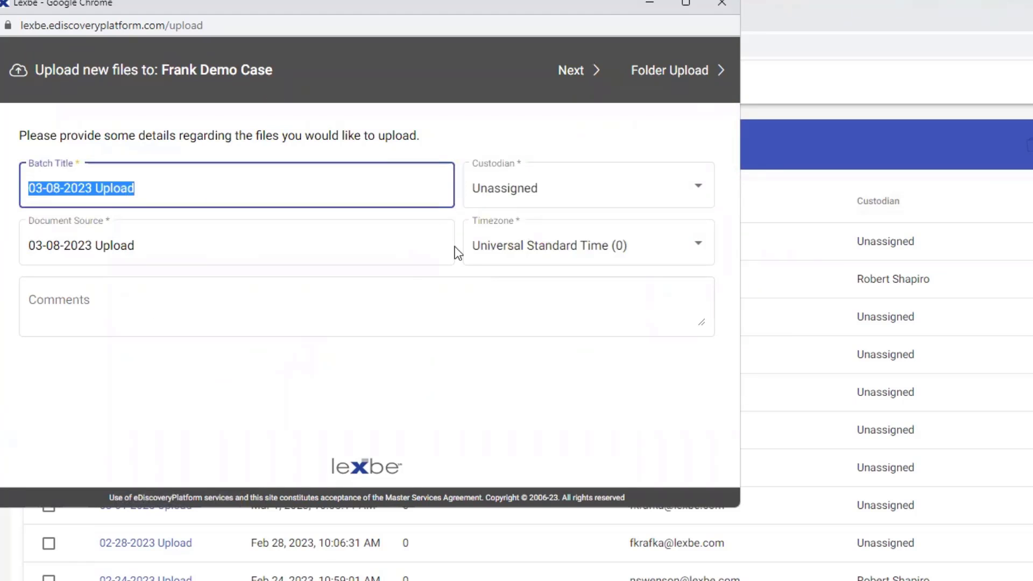
{"action": "left_click", "coordinate": [562, 194]}
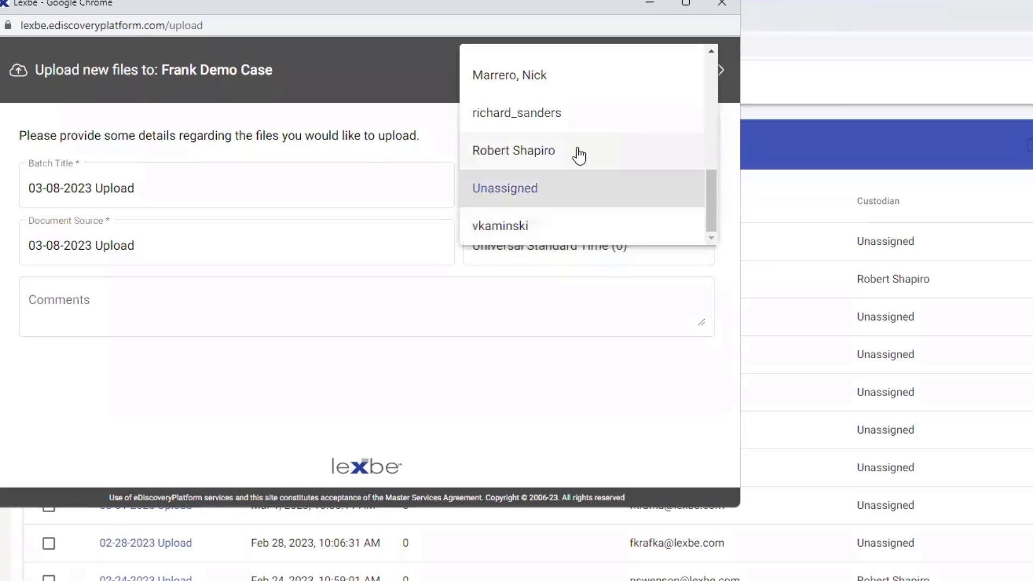
{"action": "left_click", "coordinate": [168, 260]}
{"action": "left_click", "coordinate": [52, 303]}
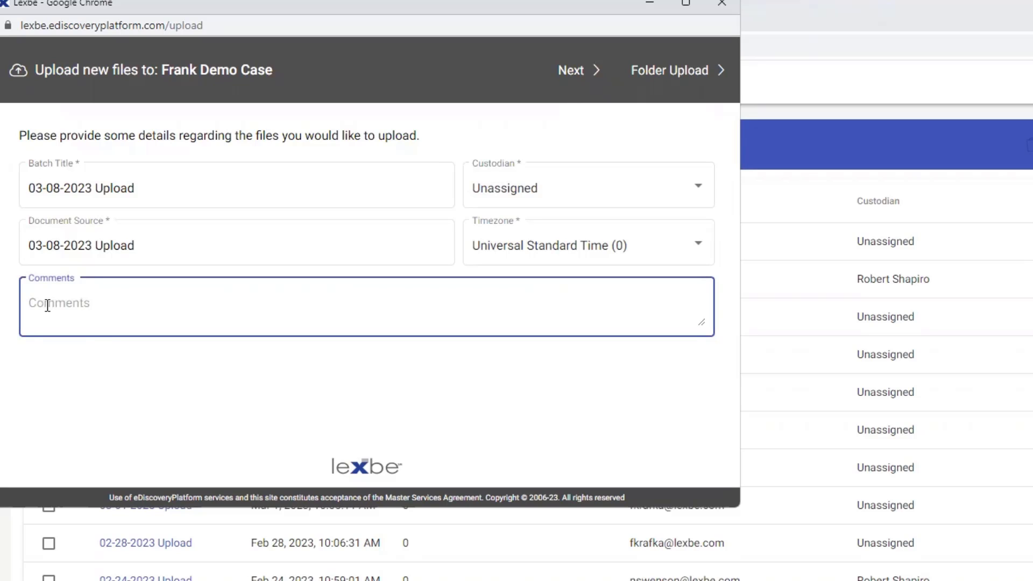
{"action": "left_click", "coordinate": [563, 70]}
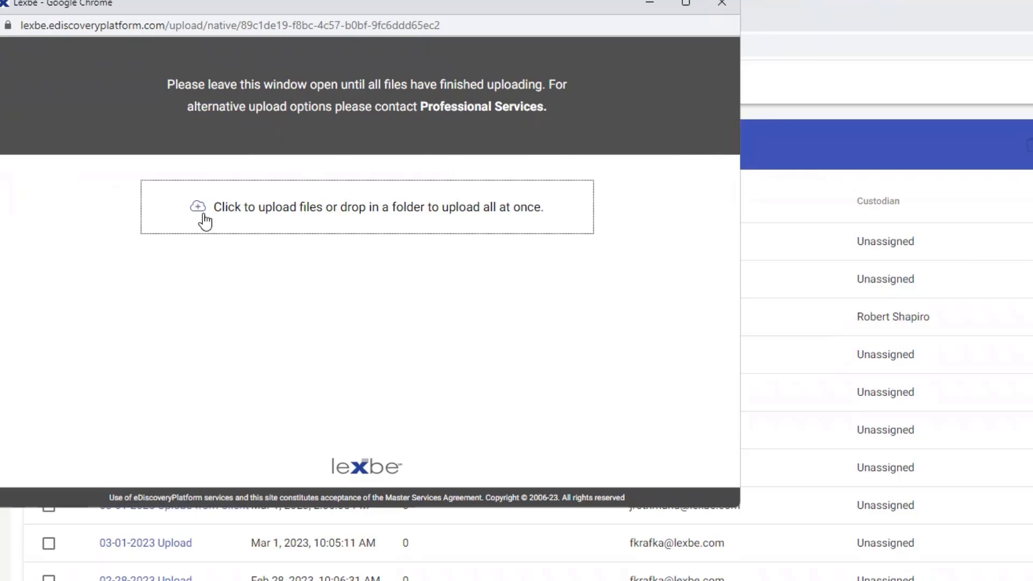
Cancel the file chooser and close the upload window, leaving 645 items in Uploads
{"action": "left_click", "coordinate": [283, 354]}
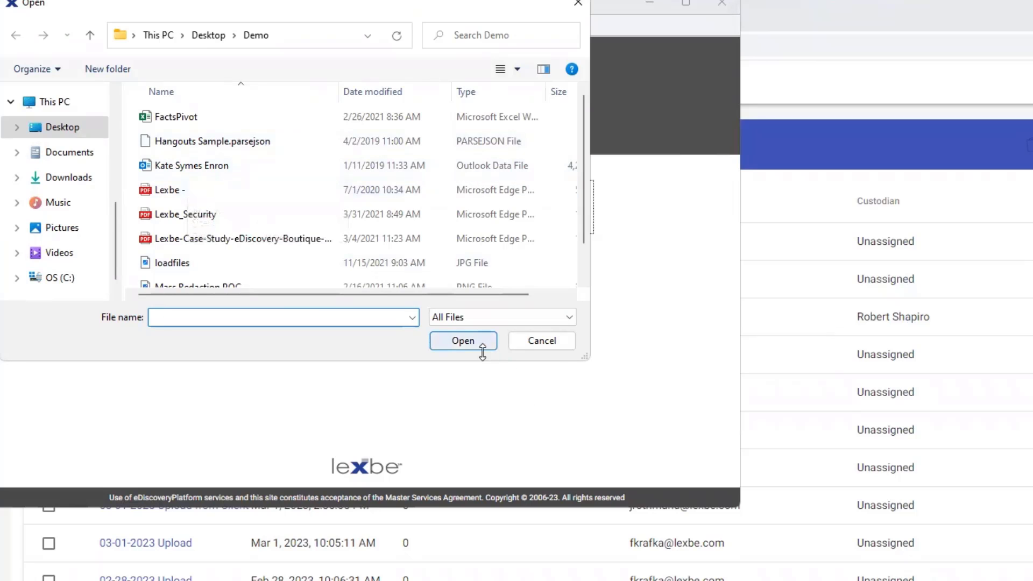
{"action": "left_click", "coordinate": [578, 3]}
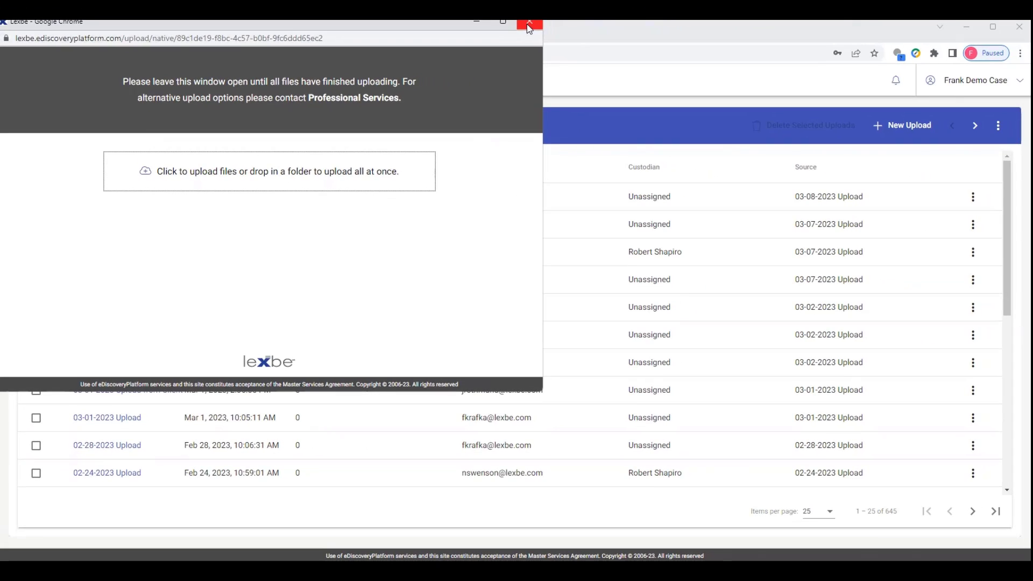
{"action": "left_click", "coordinate": [529, 25]}
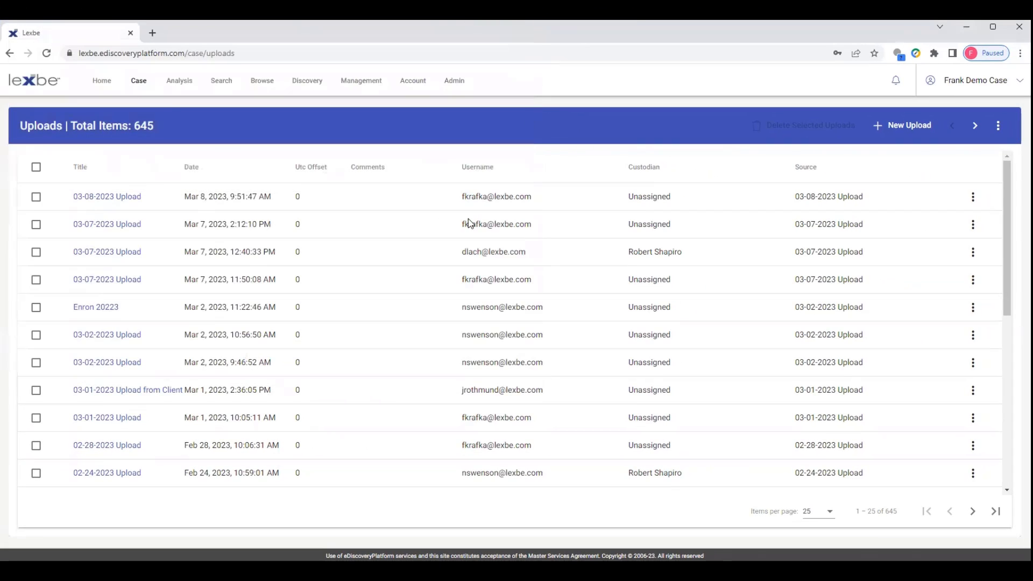
Show Untitled Job 7's auto-redaction rule table: SSN rule, 7 documents redacted, 53 redactions
{"action": "left_click", "coordinate": [179, 81]}
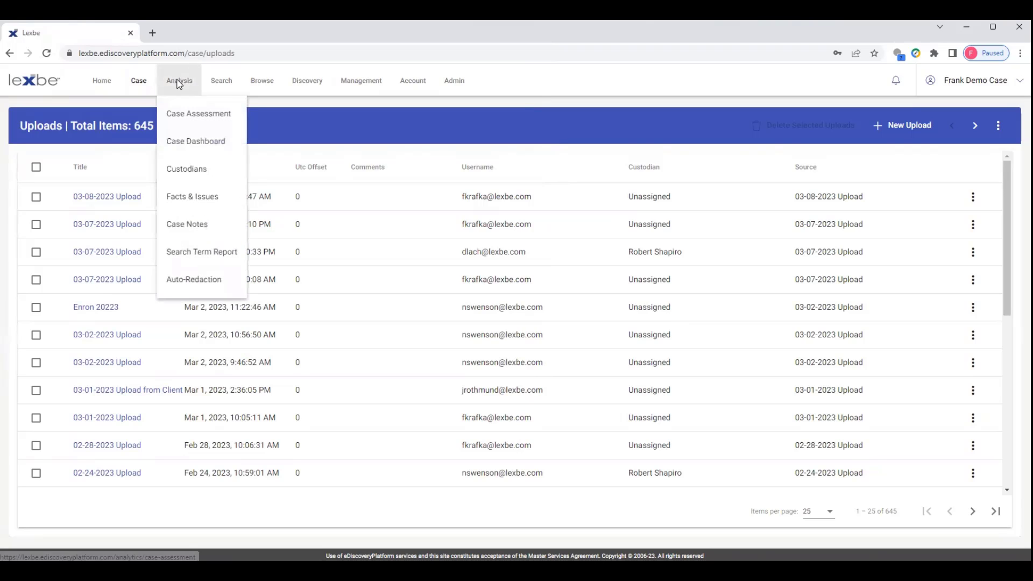
{"action": "left_click", "coordinate": [186, 281]}
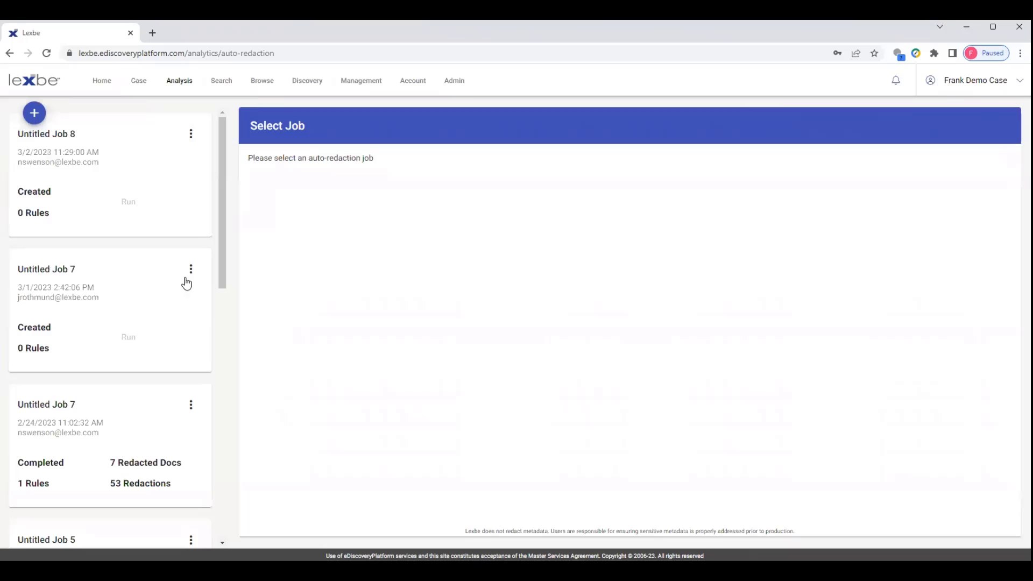
{"action": "left_click", "coordinate": [170, 439]}
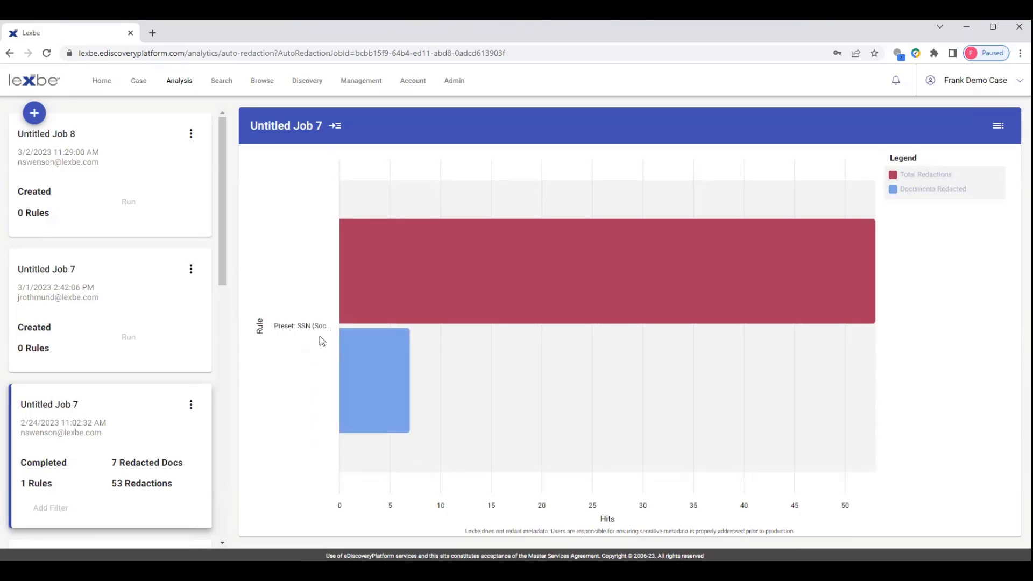
{"action": "left_click", "coordinate": [999, 127]}
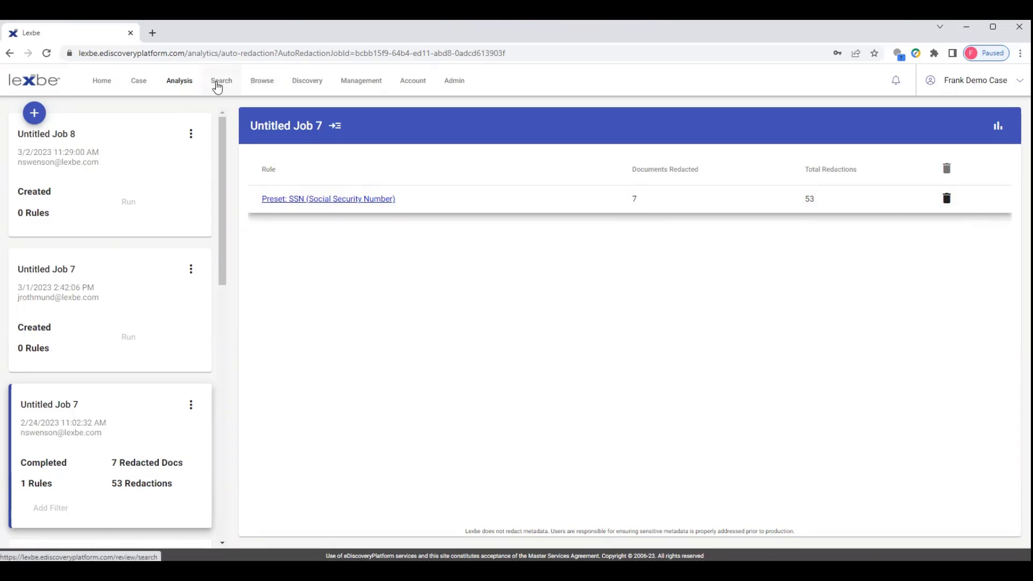
In Browse, move the Placeholder and Master Date columns ahead of Title
{"action": "left_click", "coordinate": [265, 82]}
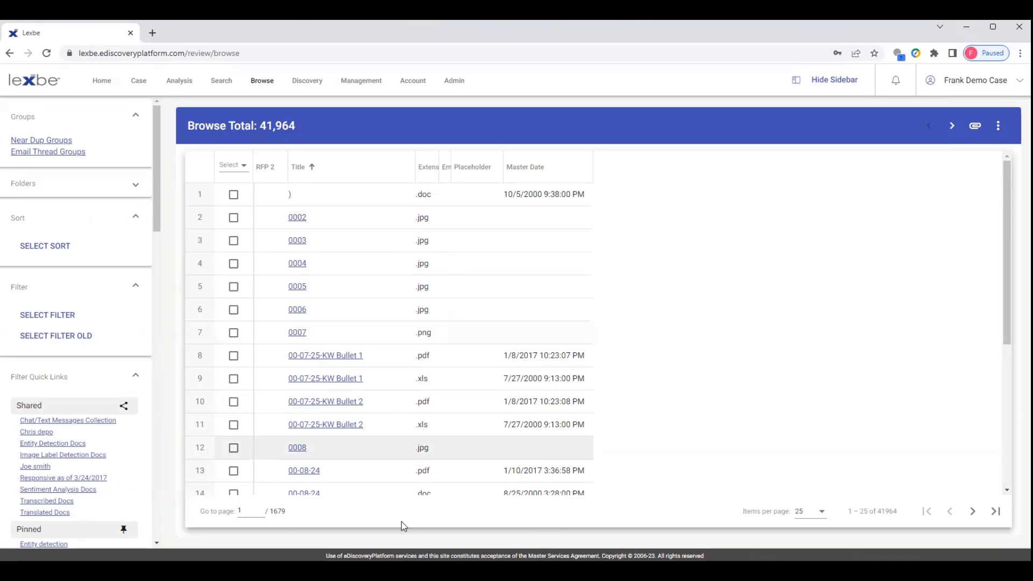
{"action": "left_click_drag", "start_coordinate": [477, 167], "coordinate": [312, 168]}
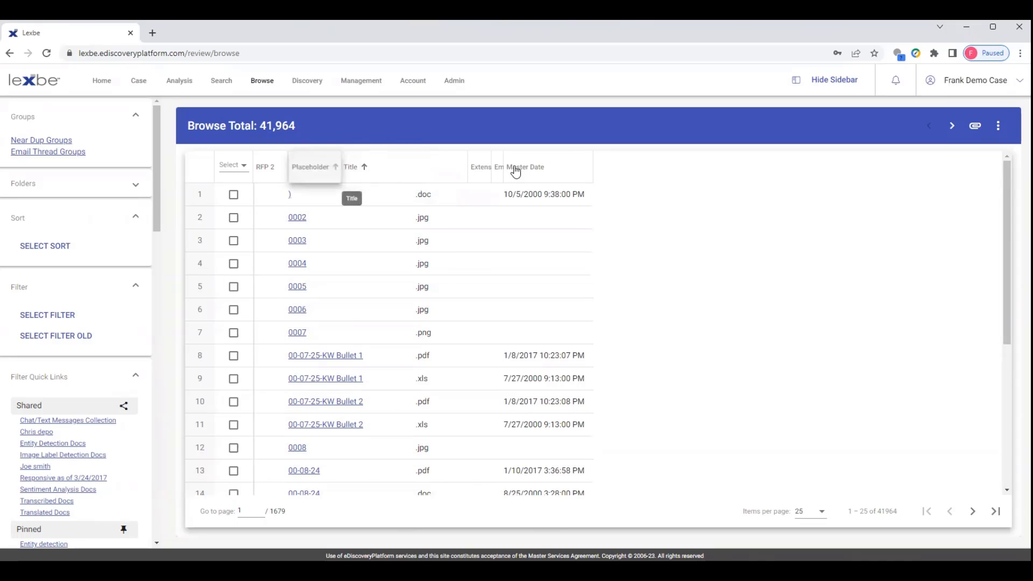
{"action": "left_click_drag", "start_coordinate": [525, 166], "coordinate": [377, 170]}
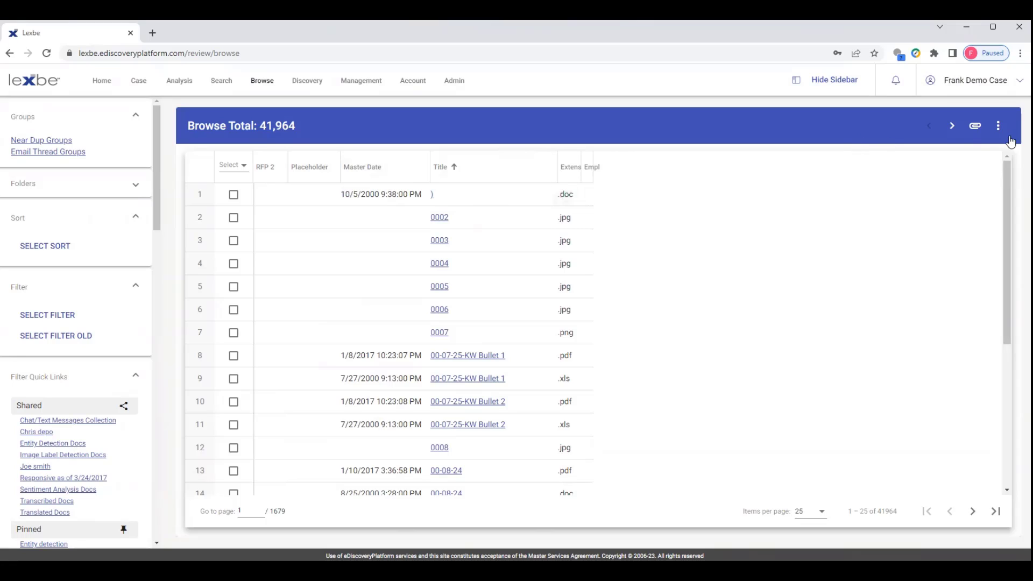
Toggle e-mail family expansion on and off, then hide and restore the sidebar
{"action": "left_click", "coordinate": [977, 128]}
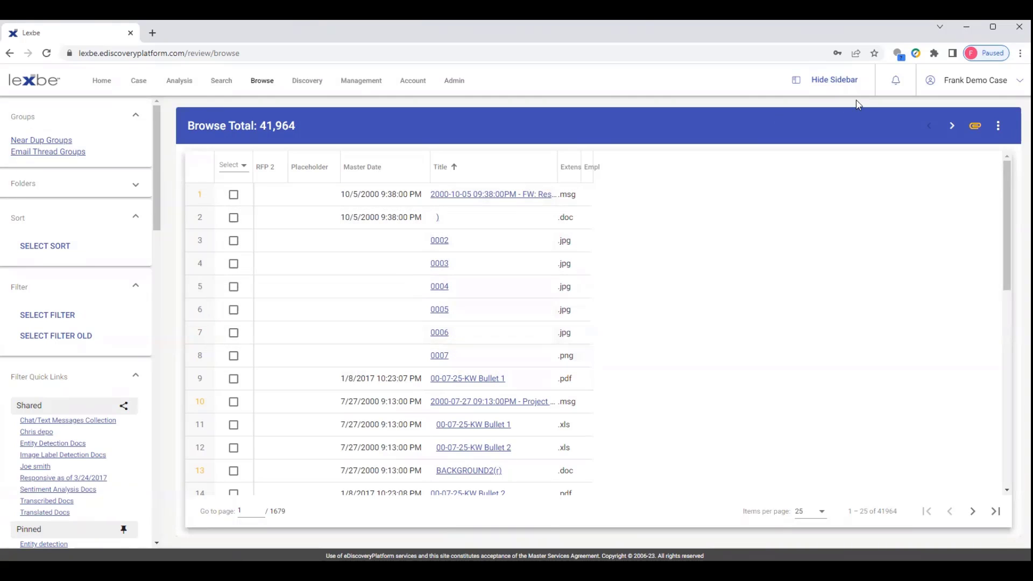
{"action": "left_click", "coordinate": [975, 125]}
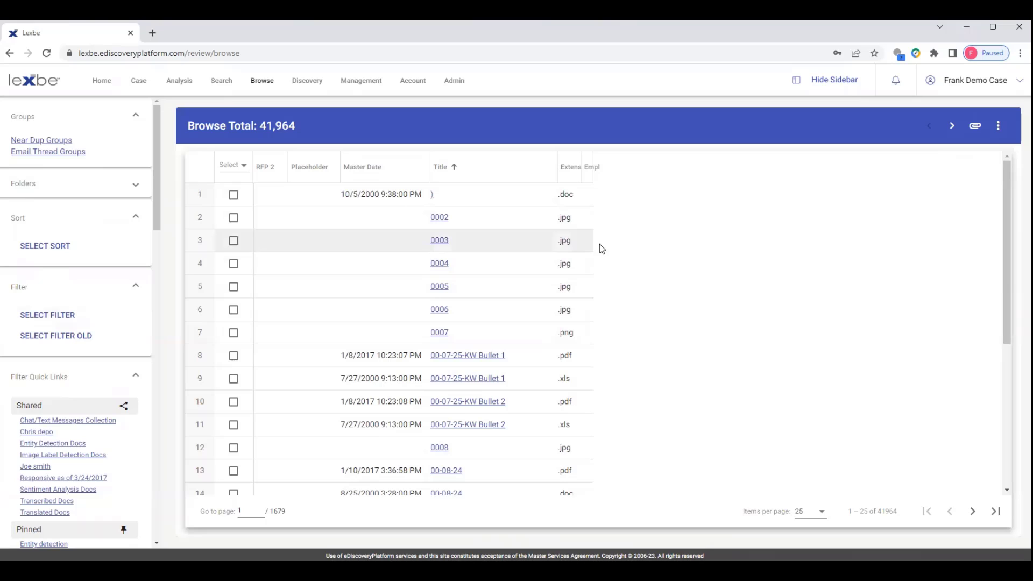
{"action": "left_click", "coordinate": [812, 85]}
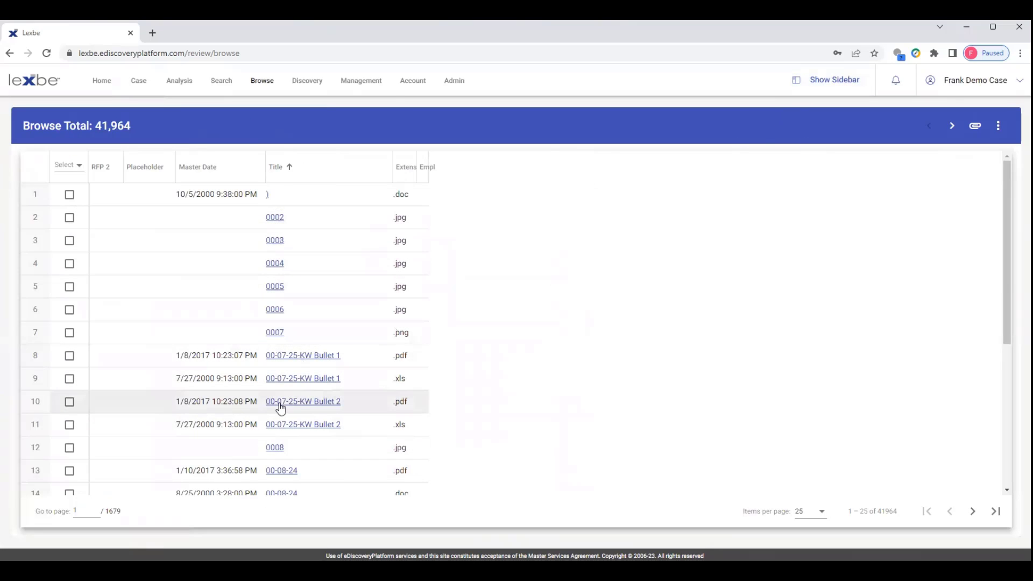
{"action": "left_click", "coordinate": [831, 82]}
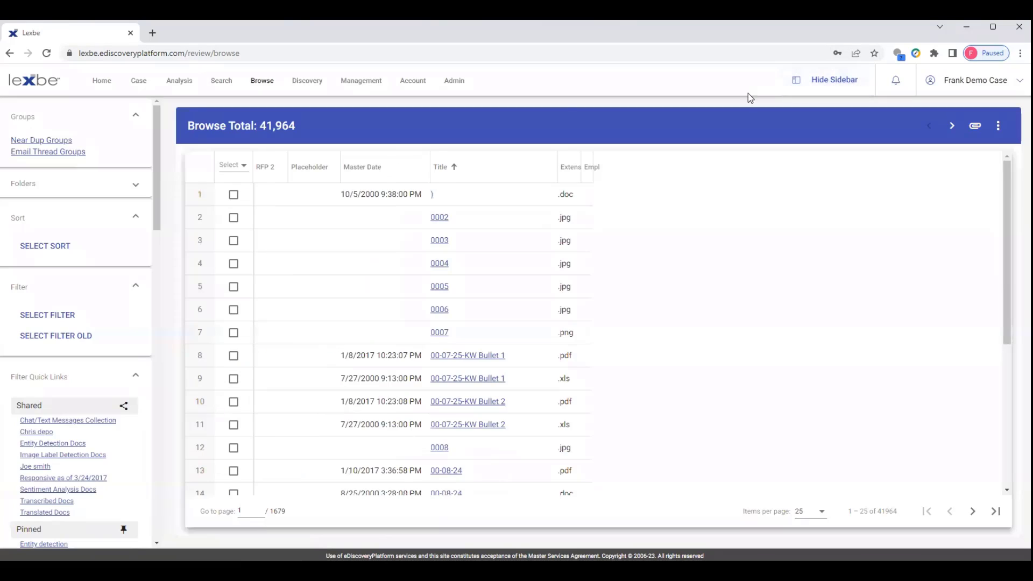
Draft an advanced NOT Custodian 'is not' filter, then cancel it without applying
{"action": "left_click", "coordinate": [54, 322]}
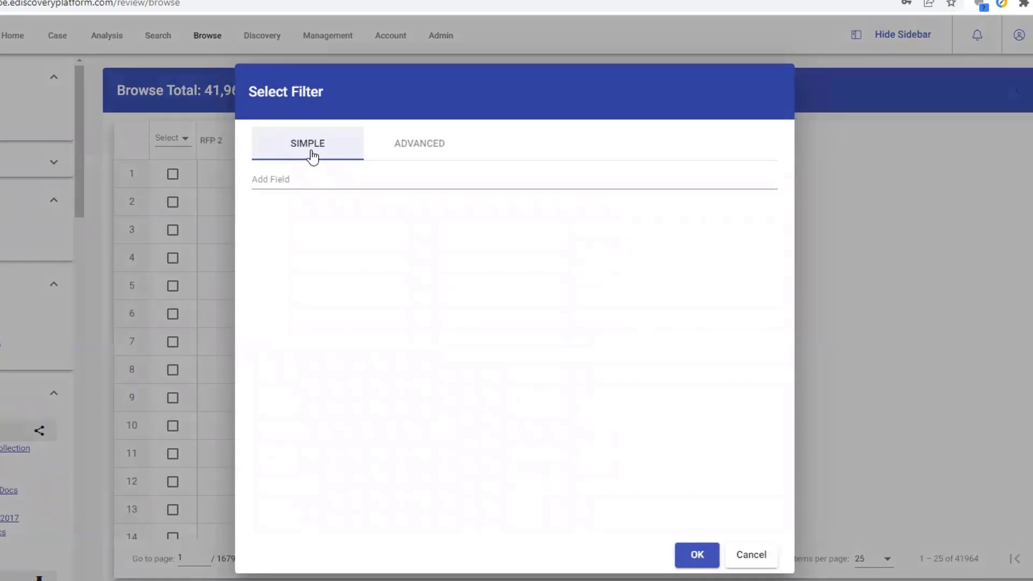
{"action": "left_click", "coordinate": [417, 150]}
{"action": "left_click", "coordinate": [281, 182]}
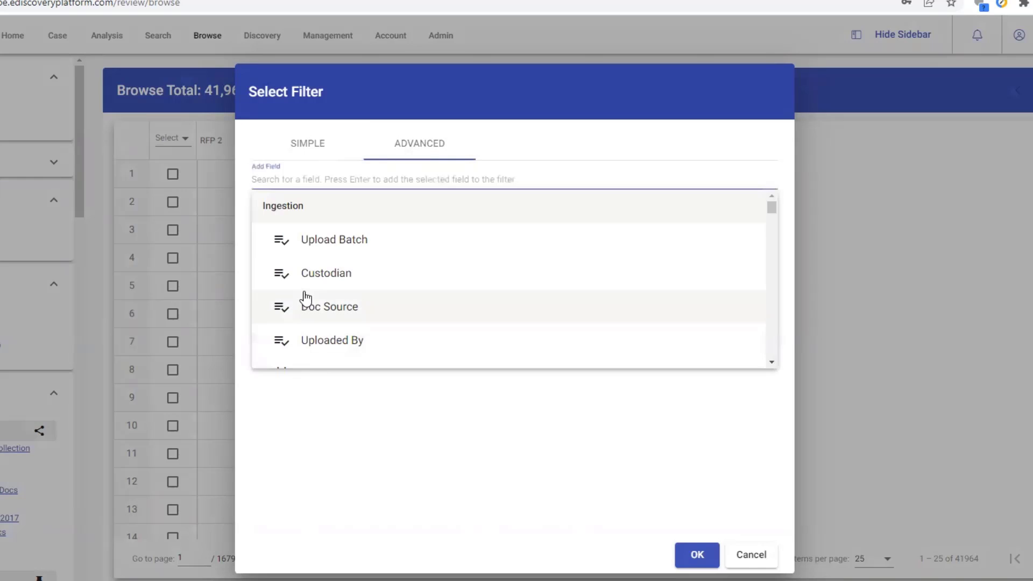
{"action": "left_click", "coordinate": [311, 243]}
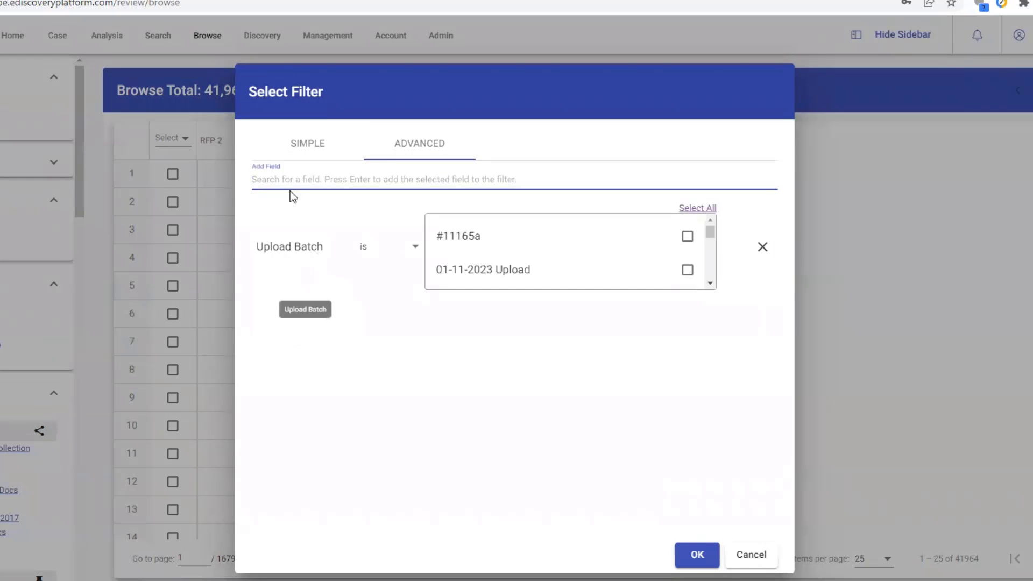
{"action": "left_click", "coordinate": [277, 178]}
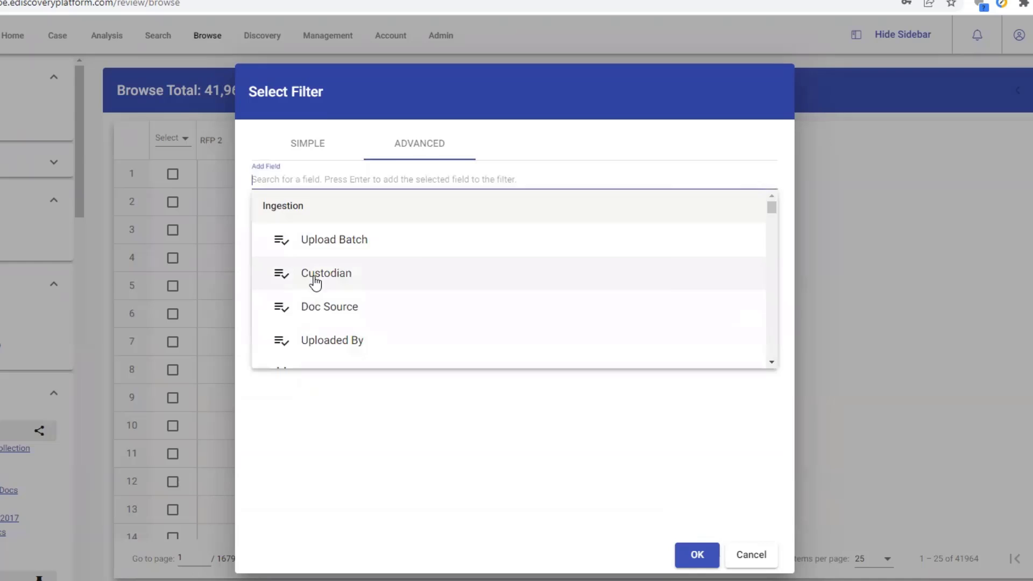
{"action": "left_click", "coordinate": [315, 279]}
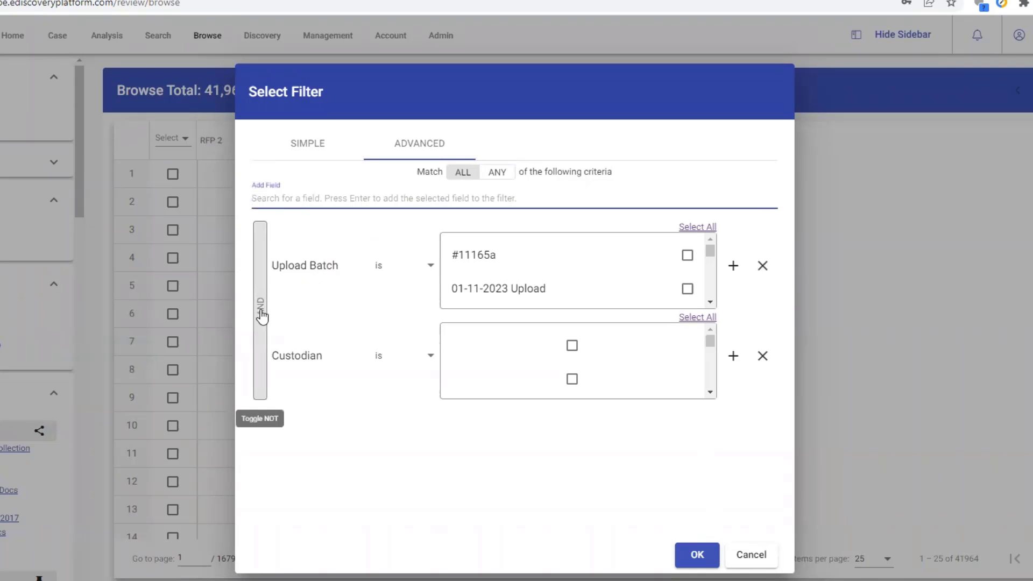
{"action": "left_click", "coordinate": [262, 317]}
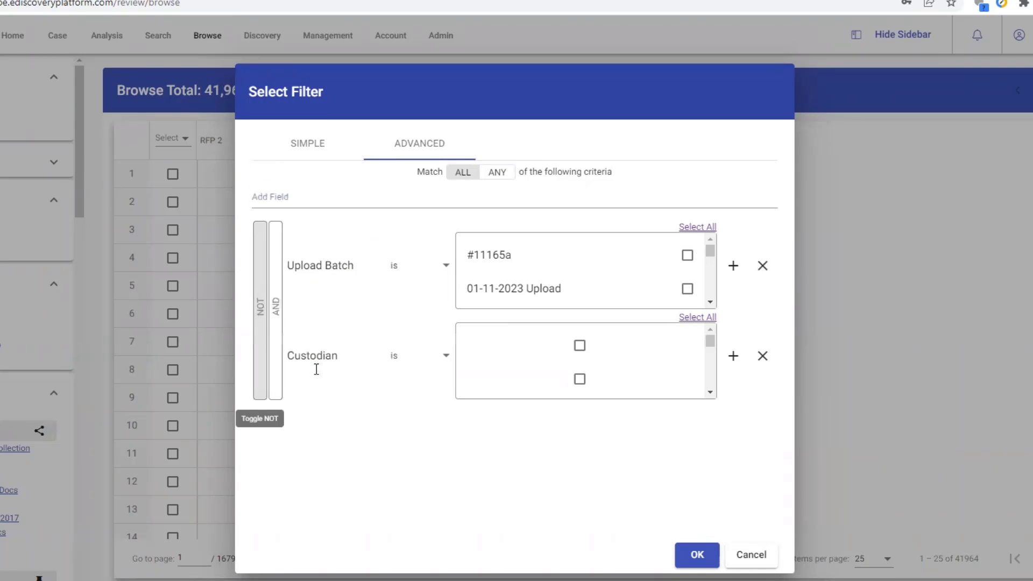
{"action": "left_click", "coordinate": [401, 361]}
{"action": "left_click", "coordinate": [402, 384]}
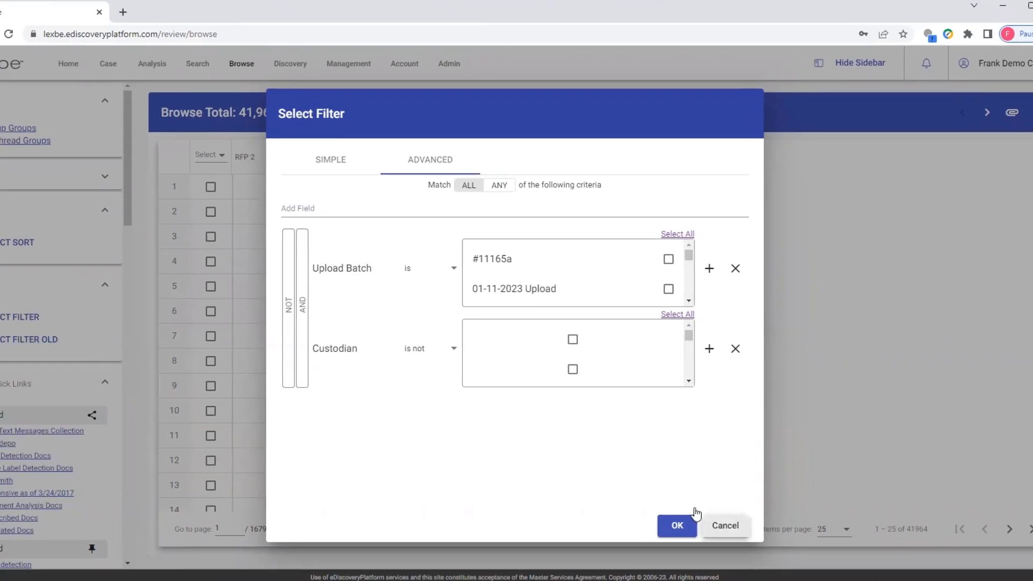
{"action": "left_click", "coordinate": [751, 554]}
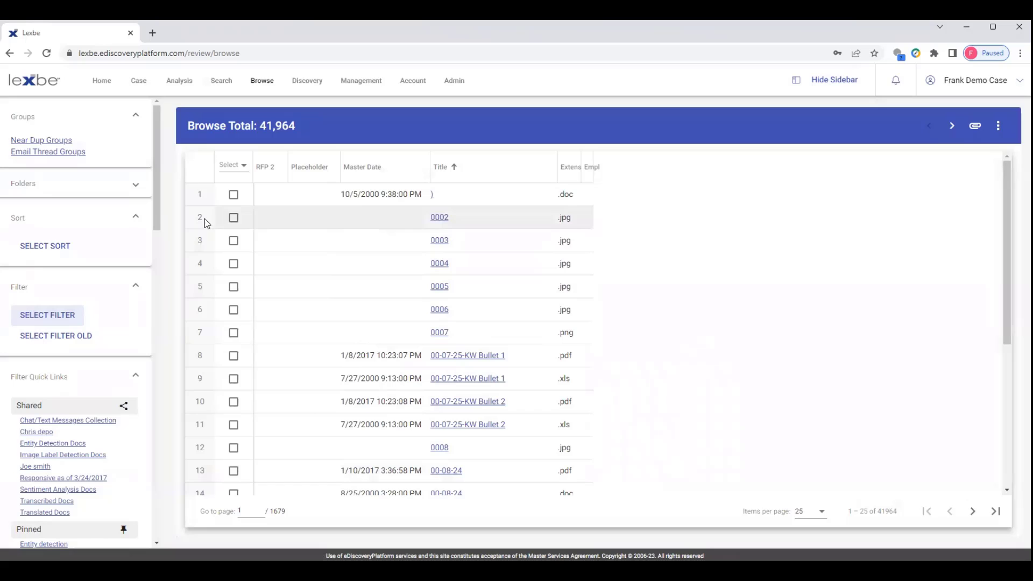
{"action": "left_click_drag", "start_coordinate": [156, 226], "coordinate": [156, 362]}
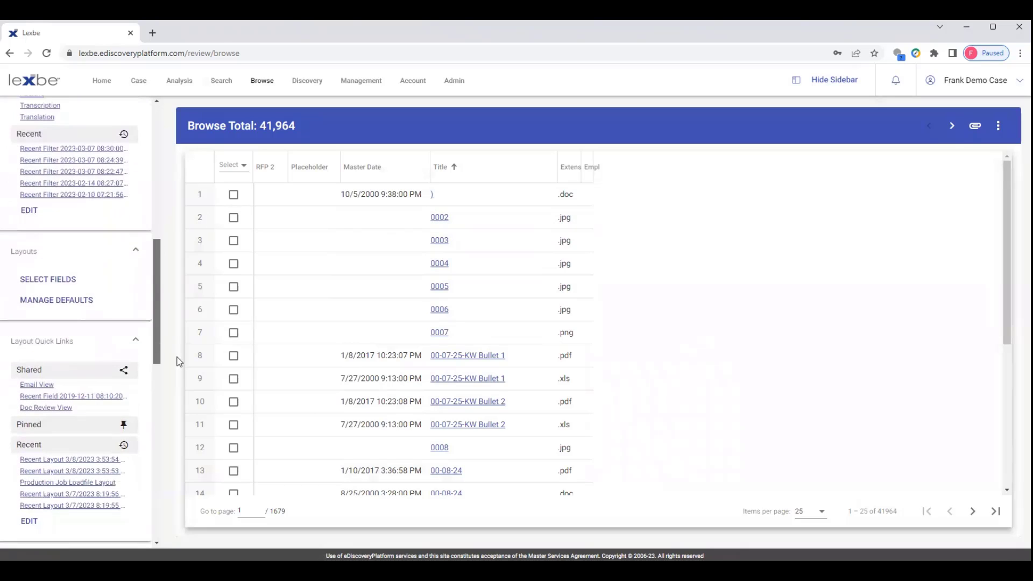
{"action": "left_click", "coordinate": [64, 276]}
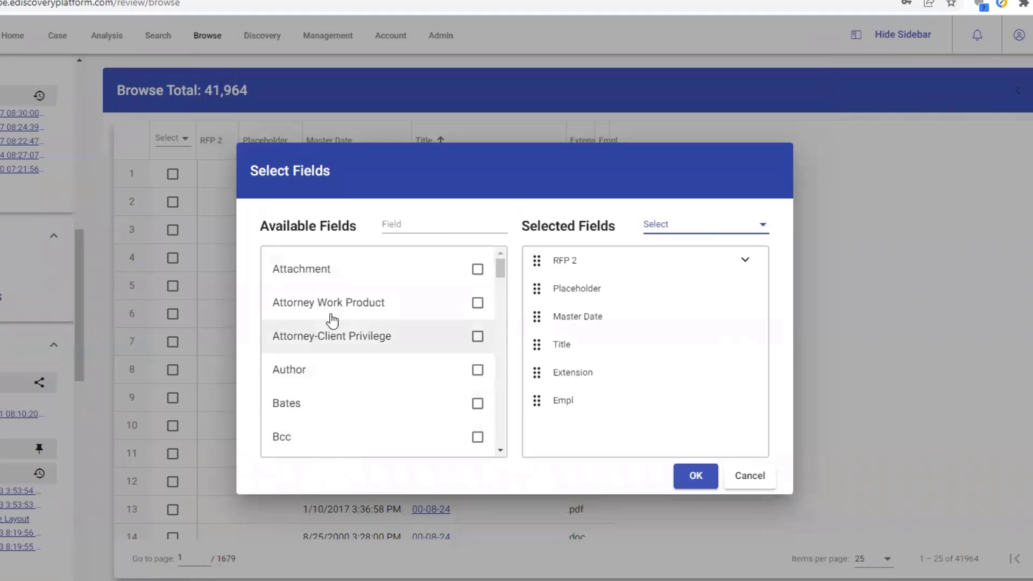
{"action": "left_click", "coordinate": [477, 302]}
{"action": "left_click_drag", "start_coordinate": [572, 422], "coordinate": [565, 289]}
{"action": "left_click", "coordinate": [754, 262]}
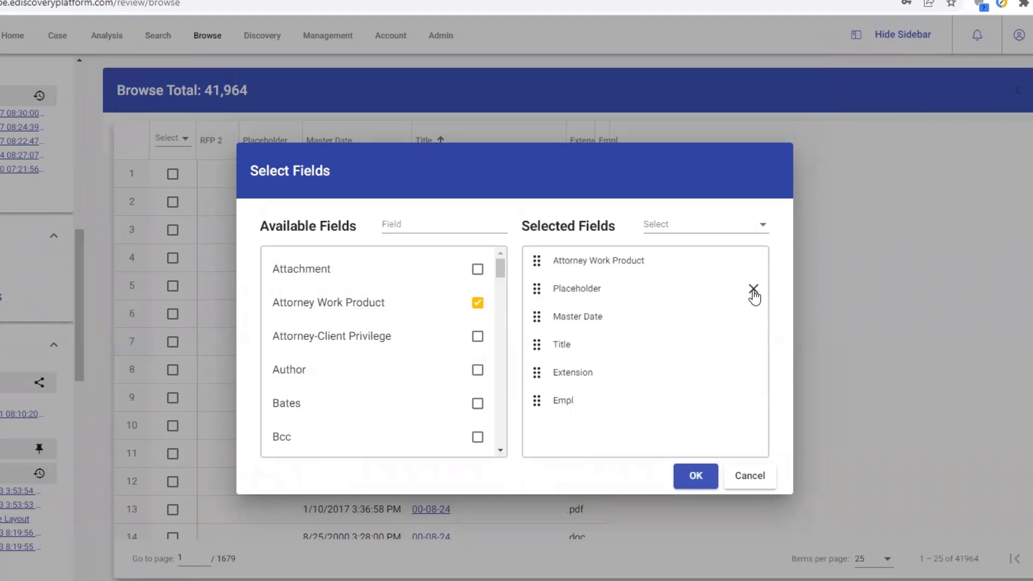
{"action": "left_click", "coordinate": [753, 290]}
{"action": "scroll", "coordinate": [367, 442], "scroll_direction": "down", "scroll_amount": 5}
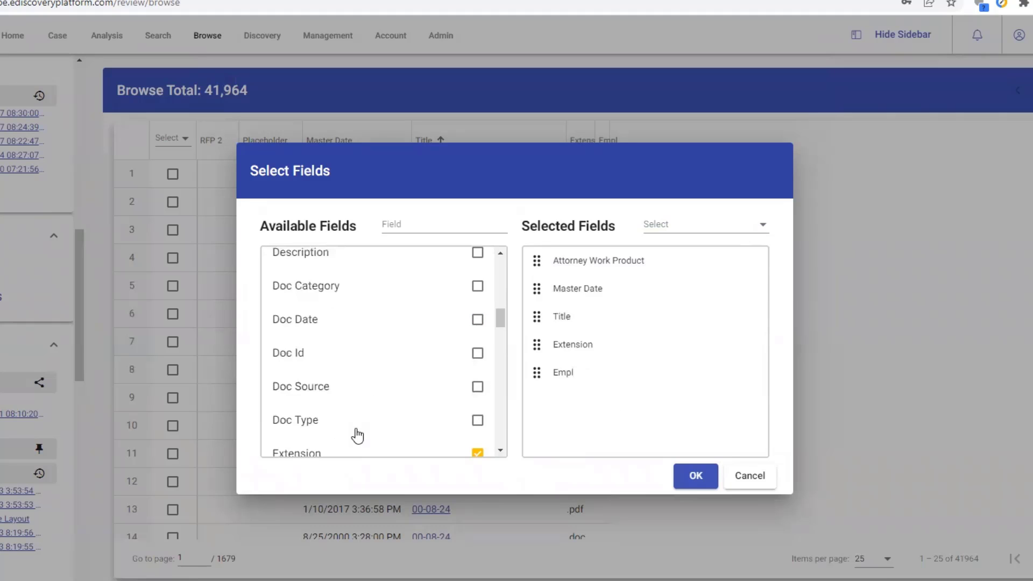
{"action": "scroll", "coordinate": [357, 436], "scroll_direction": "down", "scroll_amount": 10}
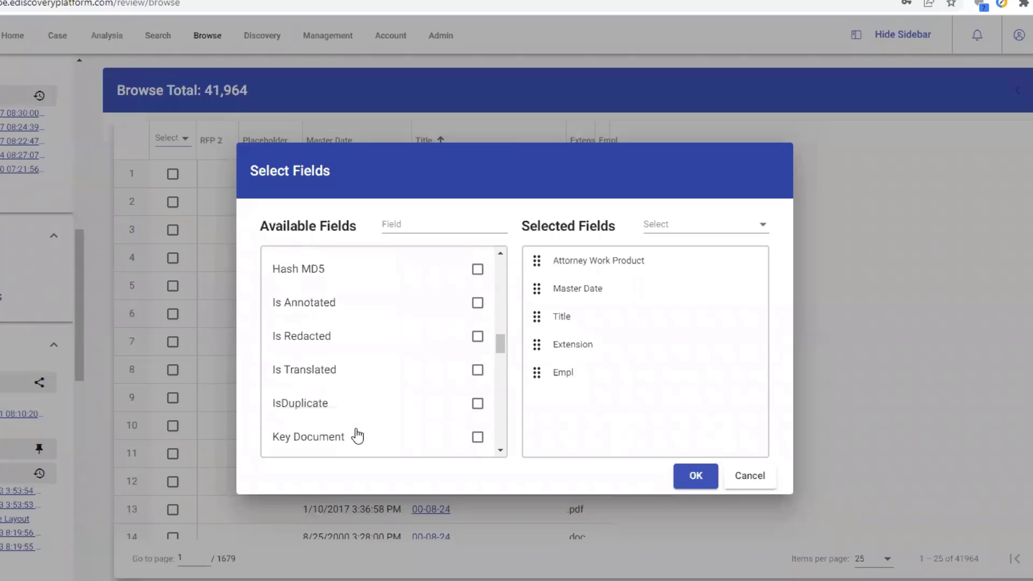
{"action": "scroll", "coordinate": [357, 436], "scroll_direction": "down", "scroll_amount": 10}
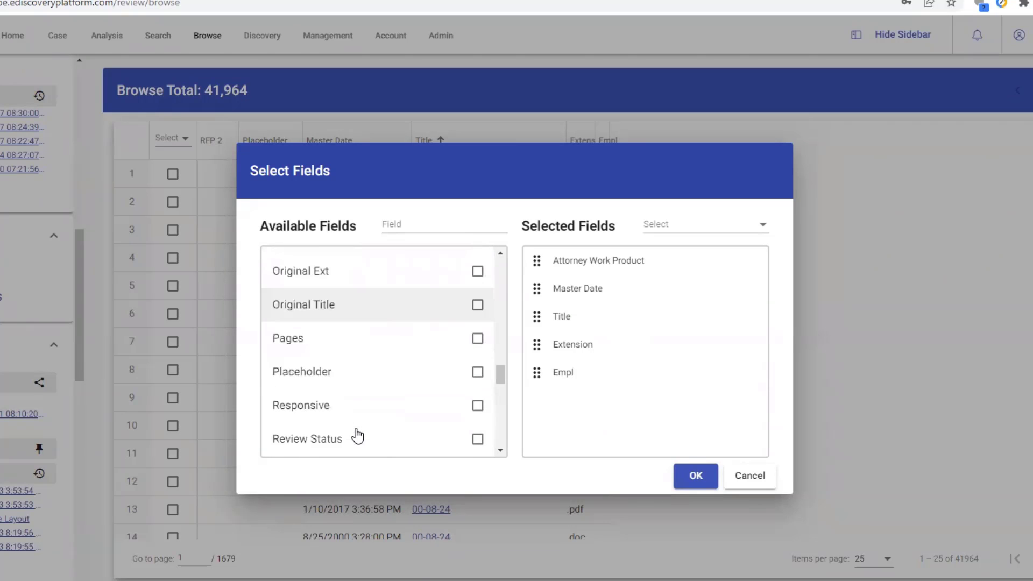
{"action": "scroll", "coordinate": [357, 436], "scroll_direction": "down", "scroll_amount": 3}
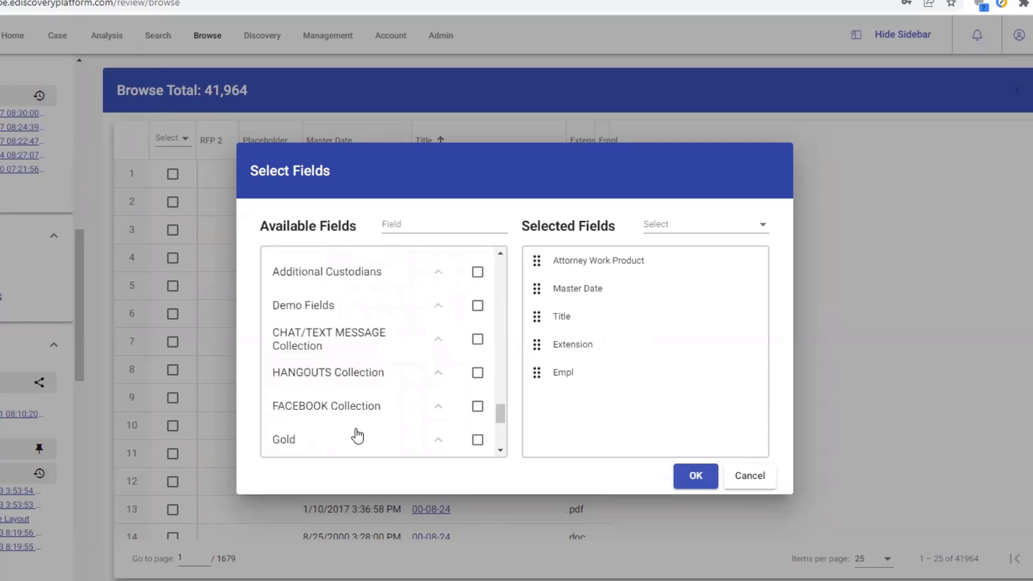
{"action": "scroll", "coordinate": [300, 439], "scroll_direction": "down", "scroll_amount": 2}
{"action": "scroll", "coordinate": [299, 440], "scroll_direction": "down", "scroll_amount": 2}
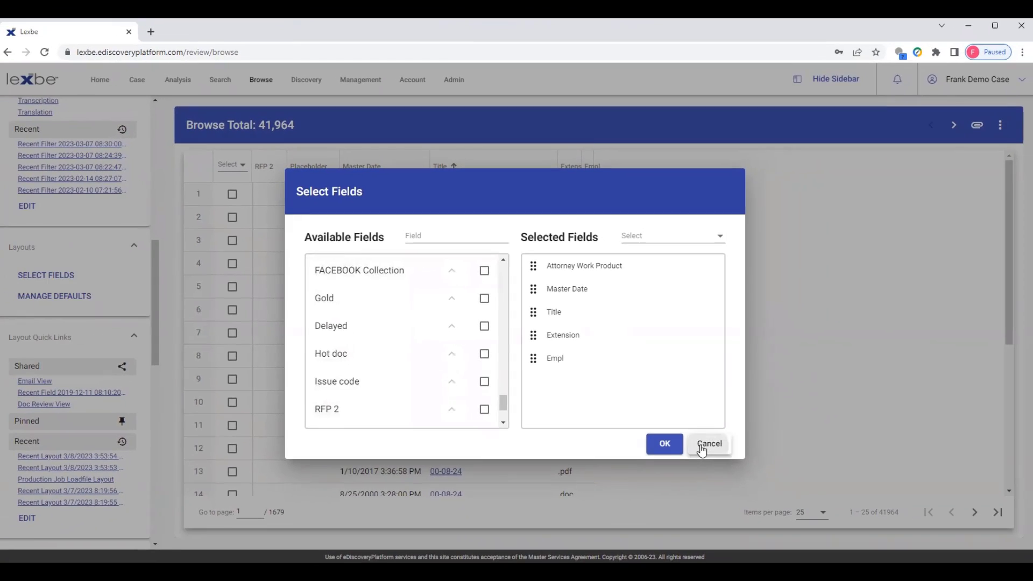
{"action": "left_click", "coordinate": [748, 476]}
{"action": "scroll", "coordinate": [155, 406], "scroll_direction": "down", "scroll_amount": 4}
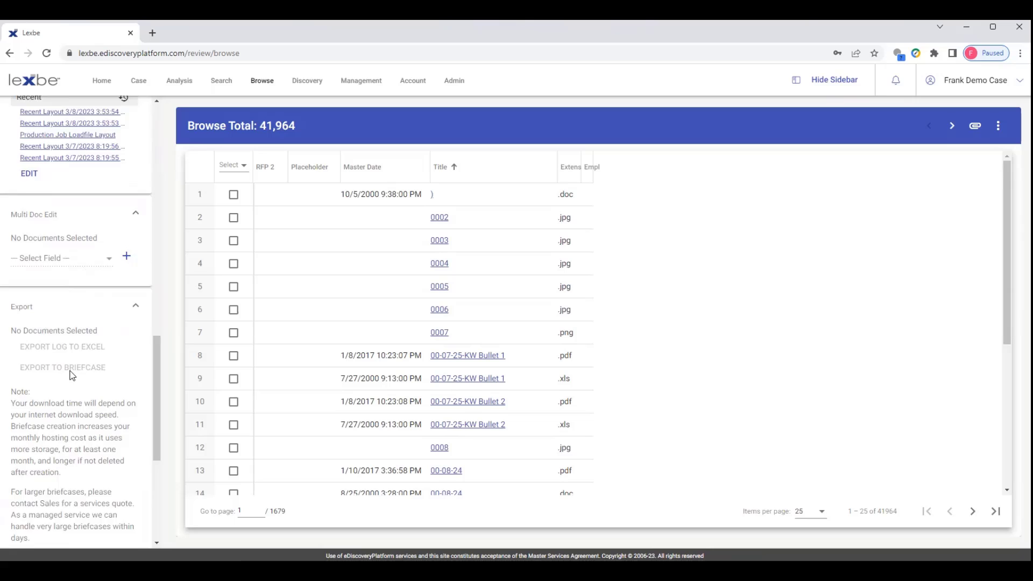
{"action": "scroll", "coordinate": [72, 376], "scroll_direction": "down", "scroll_amount": 4}
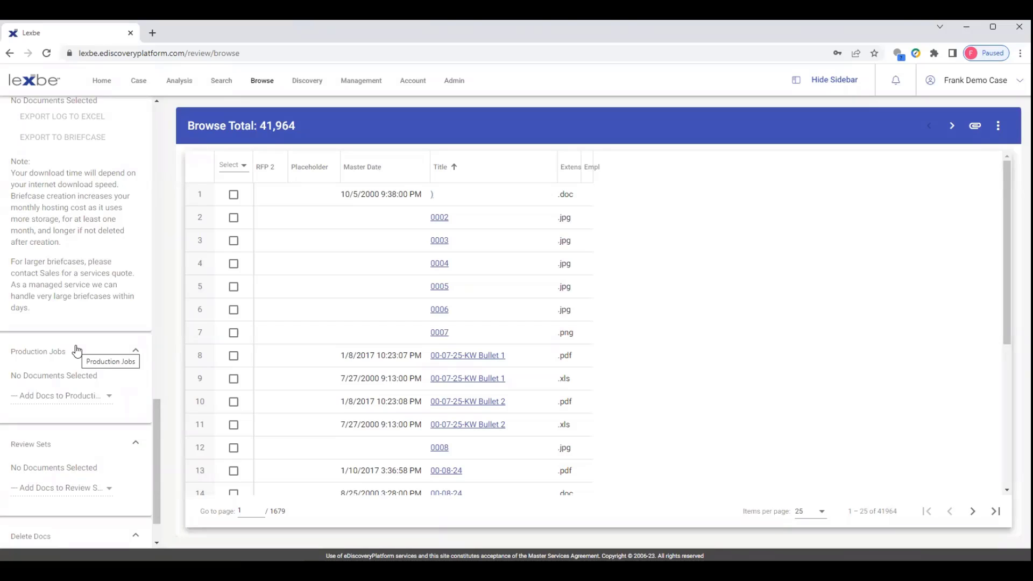
{"action": "scroll", "coordinate": [77, 351], "scroll_direction": "down", "scroll_amount": 1}
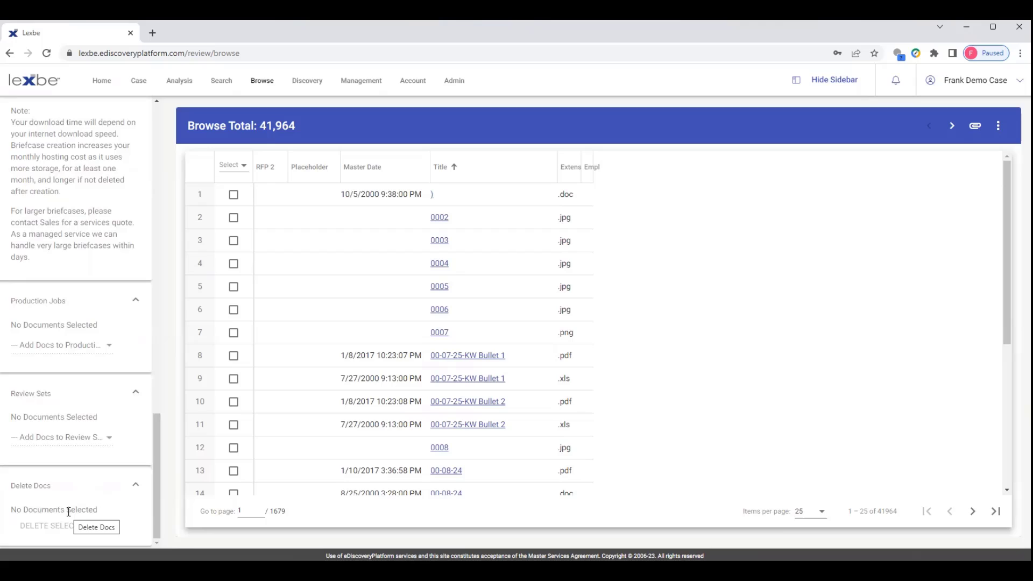
Run the saved 'Enron AND Price AND Fixing' search and scroll its 163 results
{"action": "left_click", "coordinate": [234, 93]}
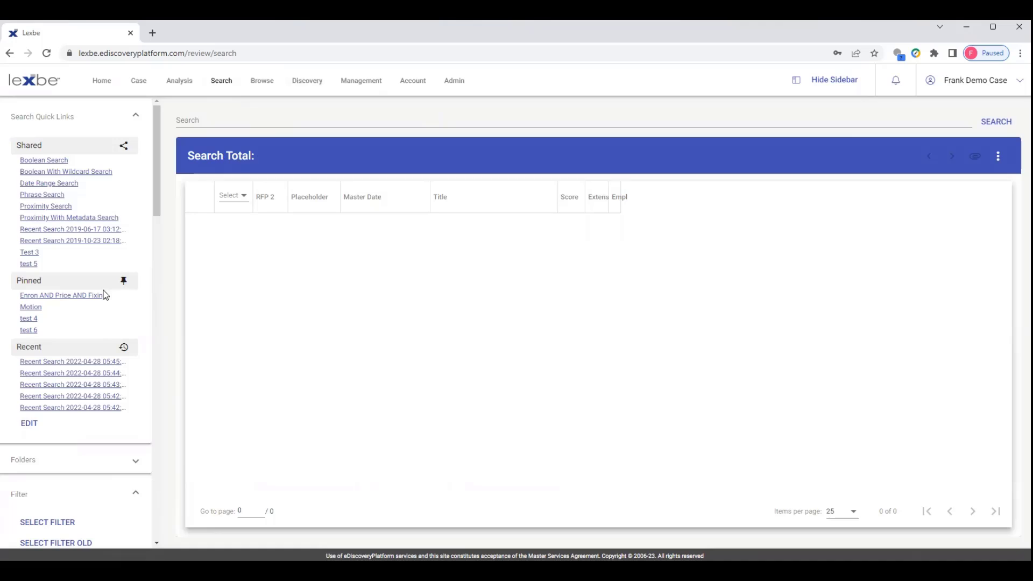
{"action": "left_click", "coordinate": [63, 295]}
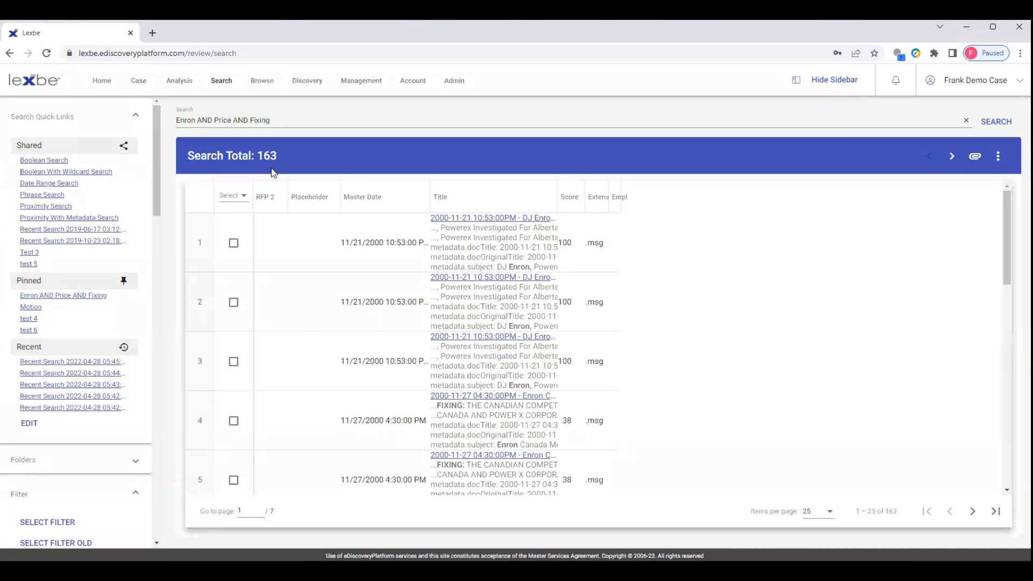
{"action": "left_click_drag", "start_coordinate": [155, 209], "coordinate": [155, 268]}
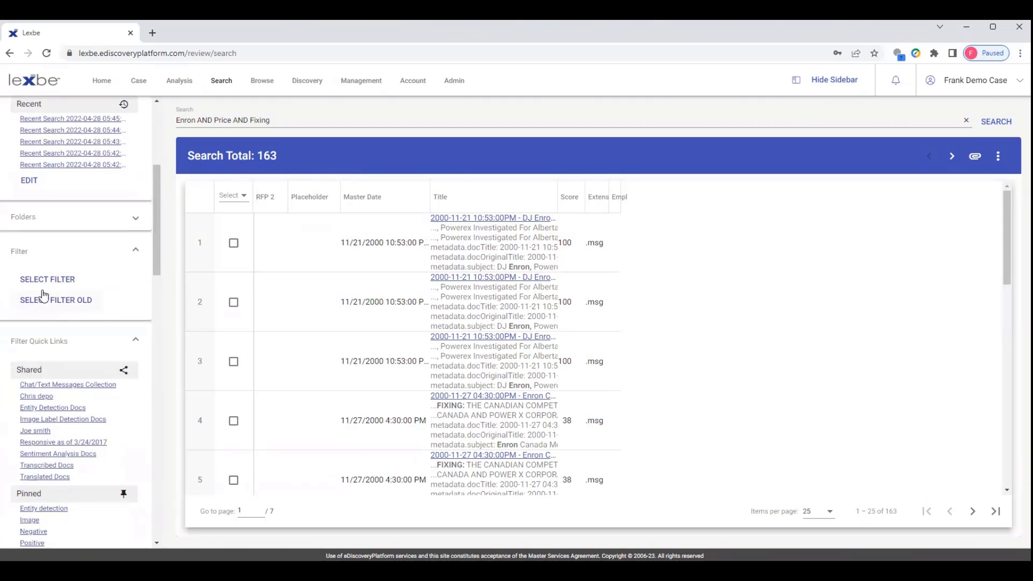
{"action": "scroll", "coordinate": [46, 304], "scroll_direction": "down", "scroll_amount": 8}
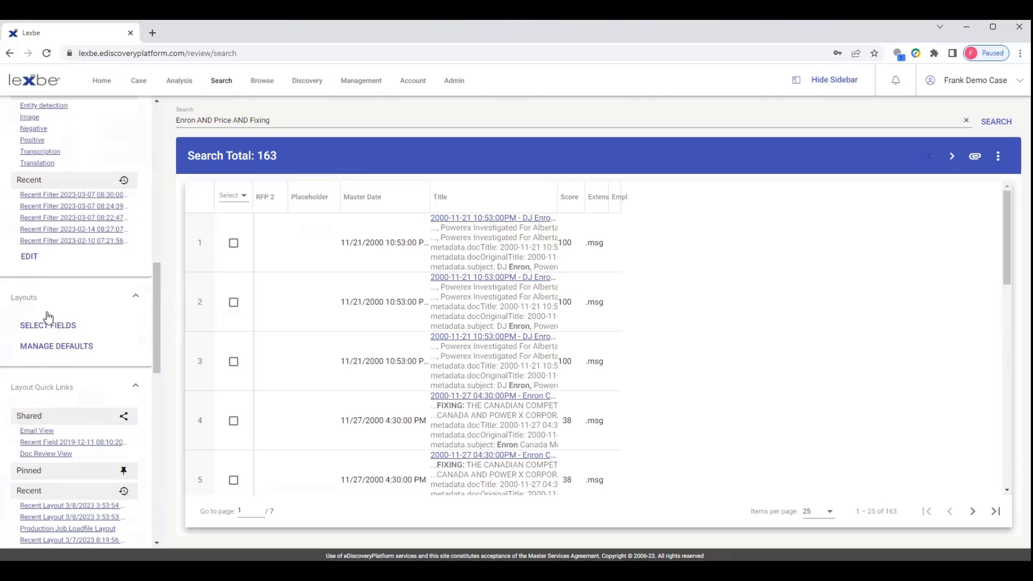
{"action": "scroll", "coordinate": [47, 312], "scroll_direction": "down", "scroll_amount": 6}
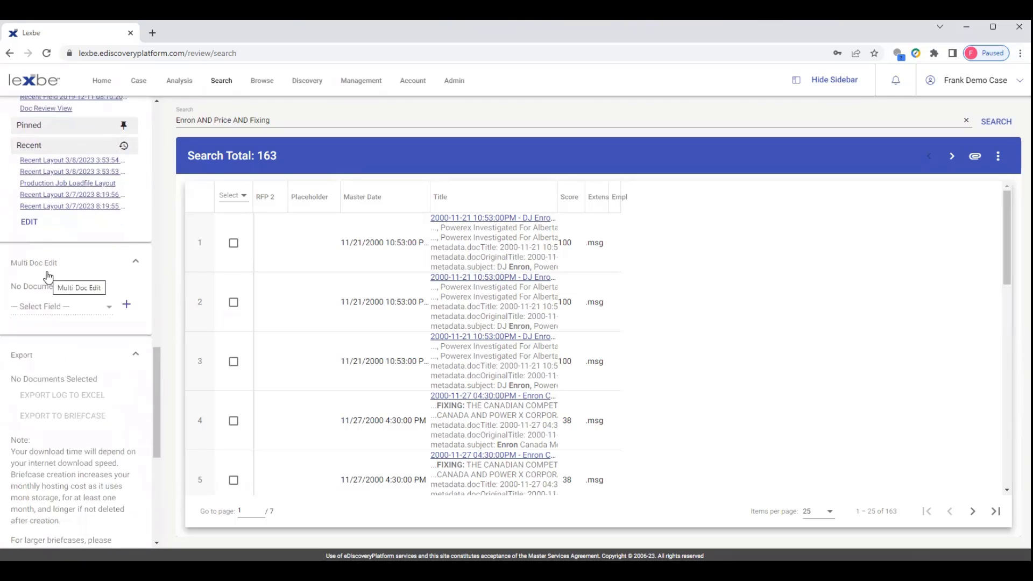
{"action": "scroll", "coordinate": [48, 276], "scroll_direction": "up", "scroll_amount": 14}
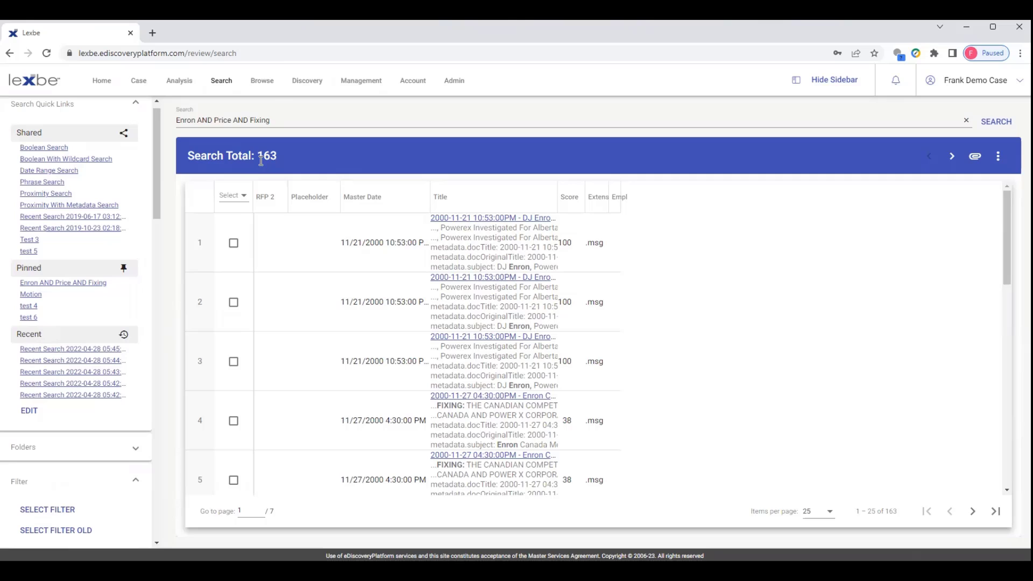
From Browse, open row 20's '00-10-19 SA Enron White Paper - Final' for review
{"action": "left_click", "coordinate": [263, 84]}
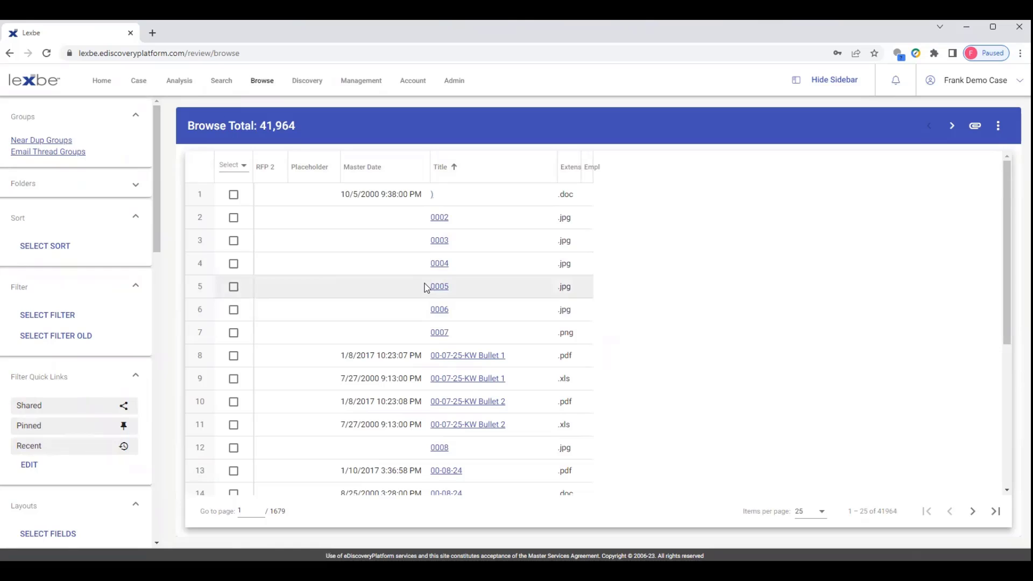
{"action": "scroll", "coordinate": [410, 272], "scroll_direction": "down", "scroll_amount": 4}
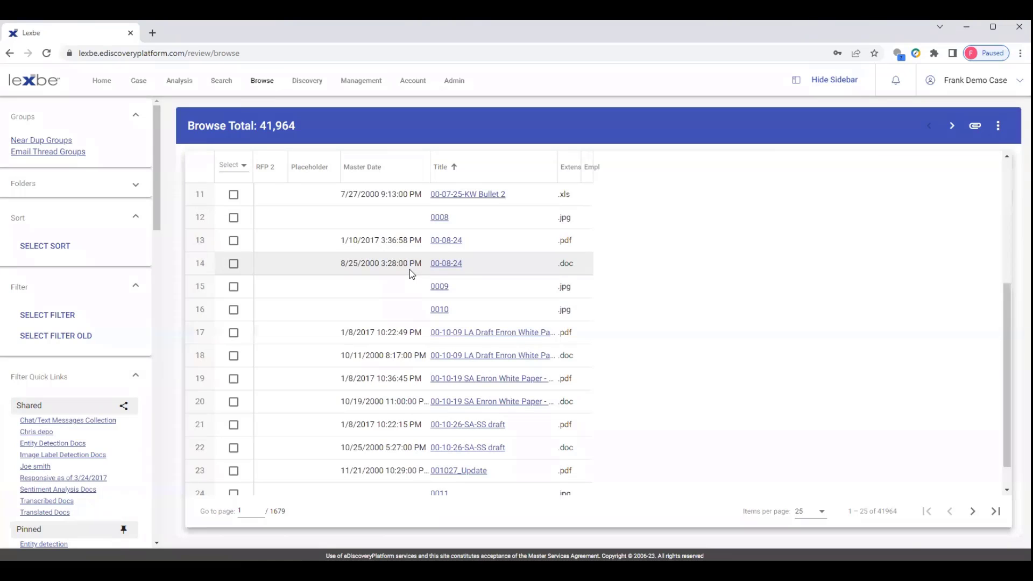
{"action": "left_click", "coordinate": [456, 400]}
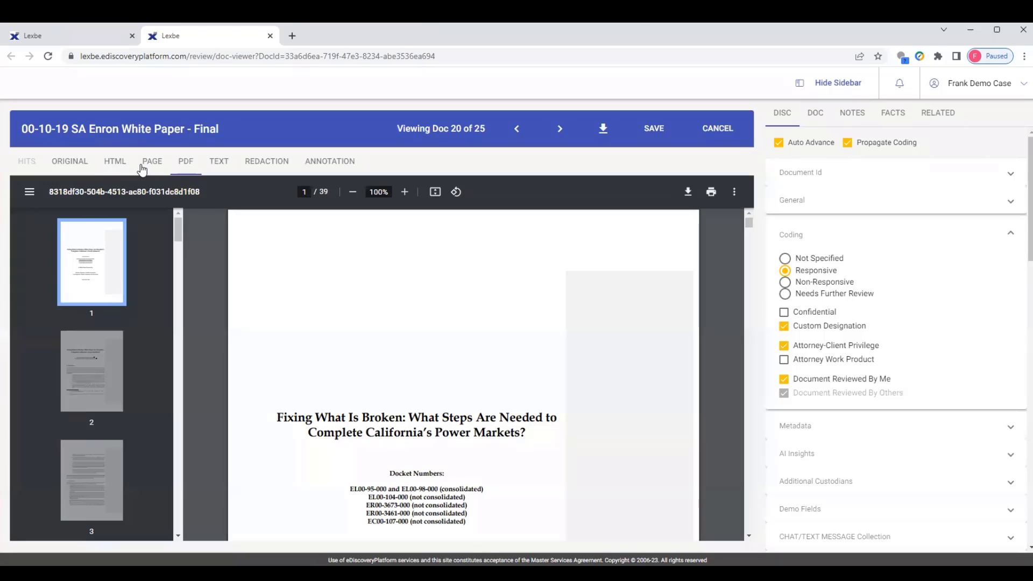
View the white paper as Text, PDF, HTML and Original, ending on its 39-page image view
{"action": "key", "text": "ctrl+Tab"}
{"action": "key", "text": "ctrl+Tab"}
{"action": "left_click", "coordinate": [213, 163]}
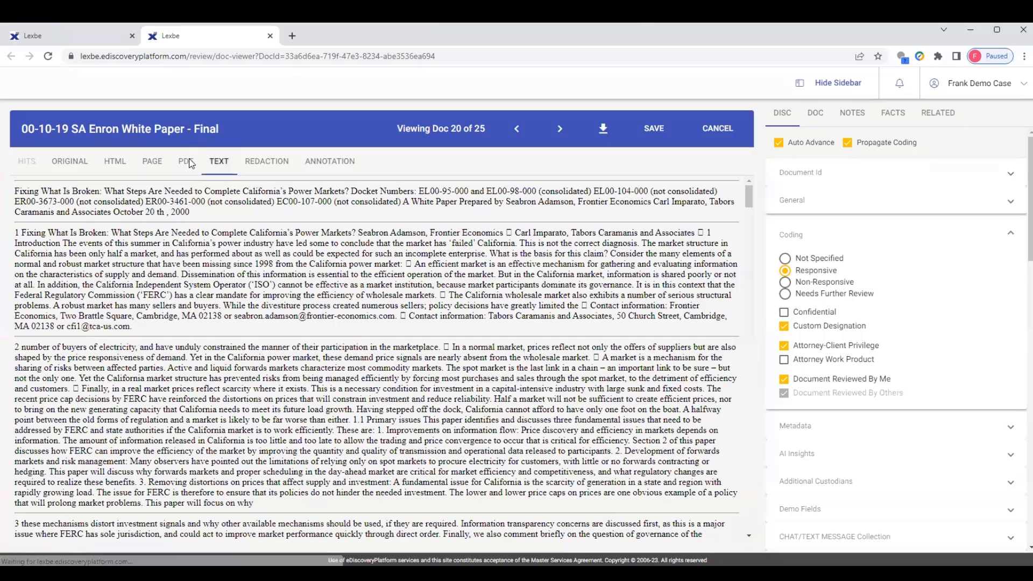
{"action": "left_click", "coordinate": [189, 163]}
{"action": "left_click", "coordinate": [117, 165]}
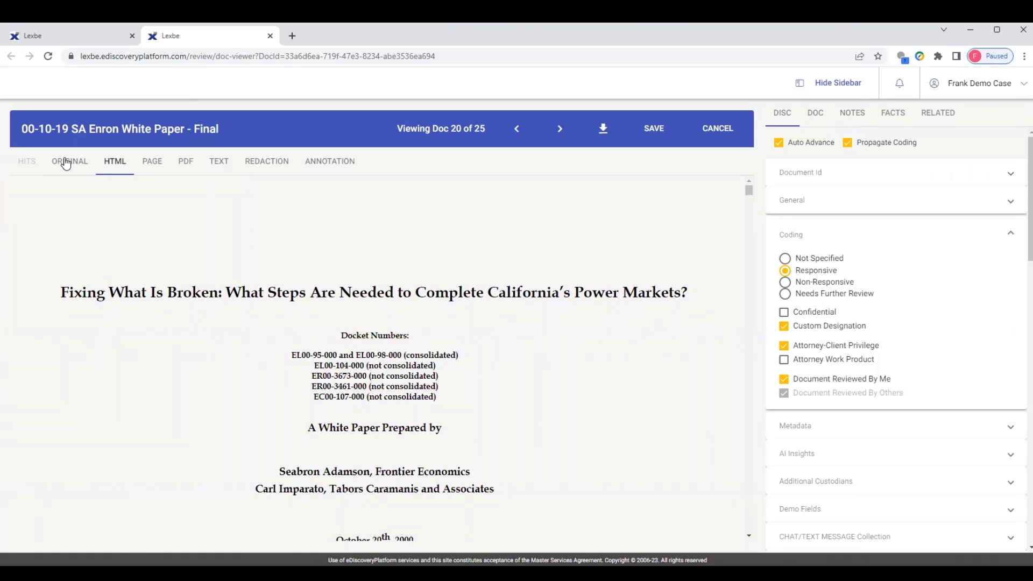
{"action": "left_click", "coordinate": [65, 163]}
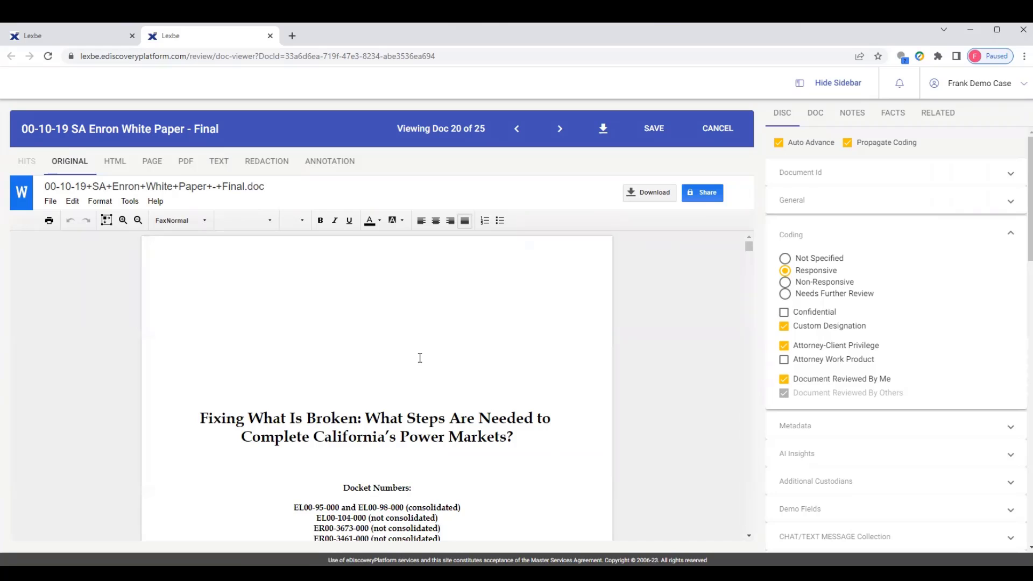
{"action": "scroll", "coordinate": [414, 360], "scroll_direction": "down", "scroll_amount": 2}
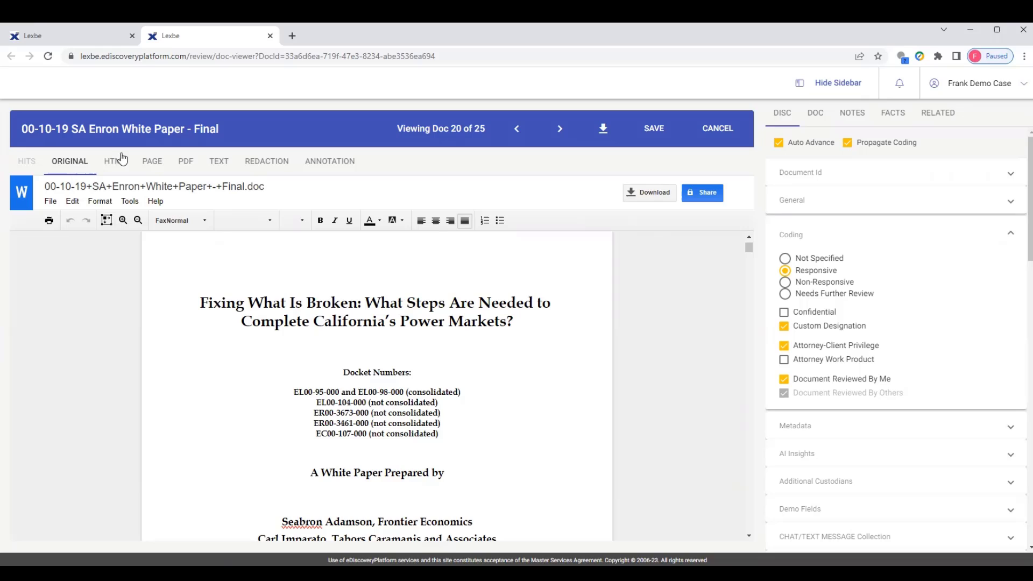
{"action": "left_click", "coordinate": [151, 162]}
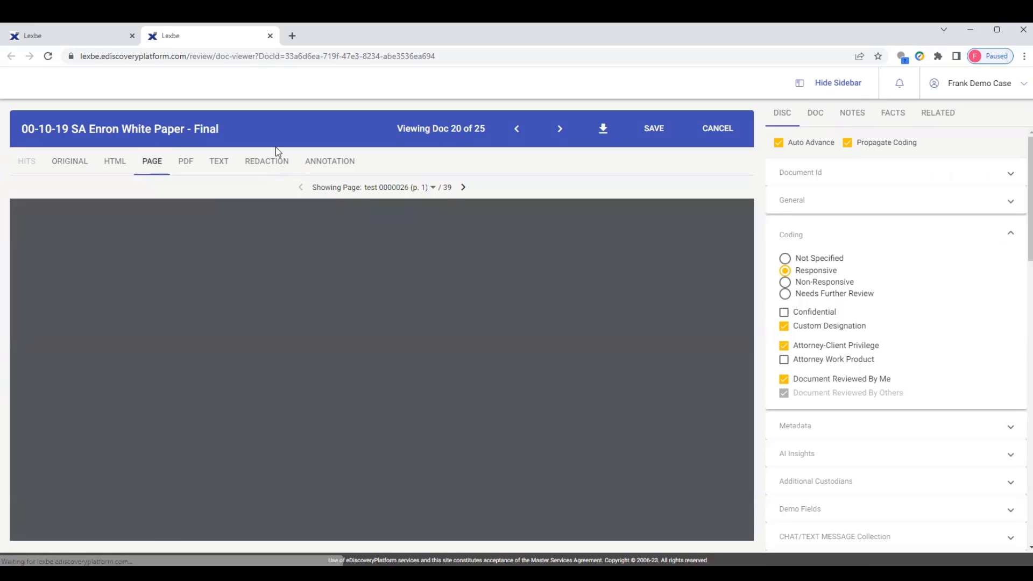
Add a white redaction box over the docket numbers on page 1
{"action": "left_click", "coordinate": [276, 163]}
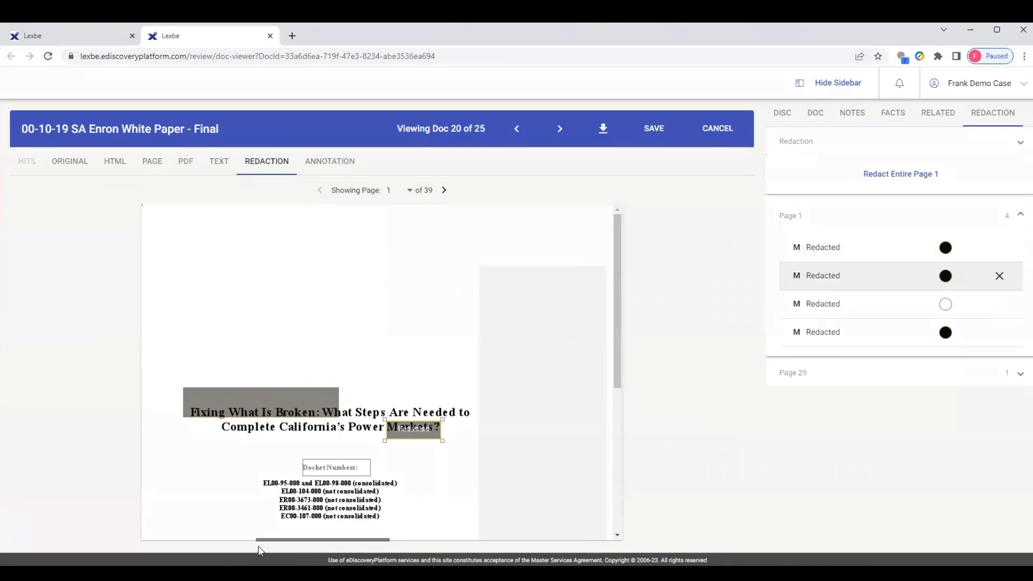
{"action": "left_click_drag", "start_coordinate": [290, 483], "coordinate": [305, 515]}
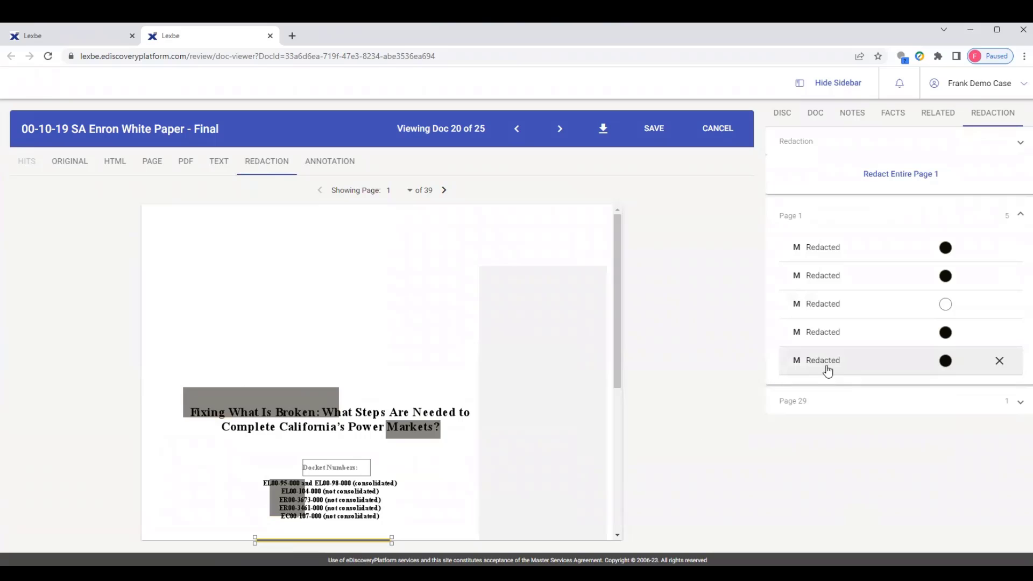
{"action": "left_click", "coordinate": [945, 361]}
{"action": "left_click", "coordinate": [946, 376]}
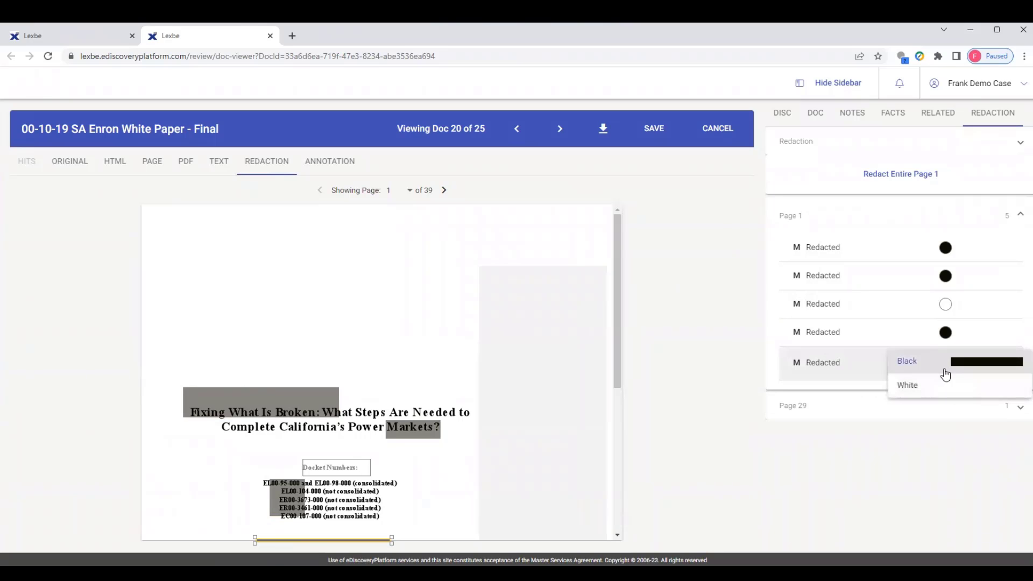
{"action": "left_click", "coordinate": [918, 385]}
In the annotation view, change the green Test annotation's colour to Blue
{"action": "left_click", "coordinate": [317, 166]}
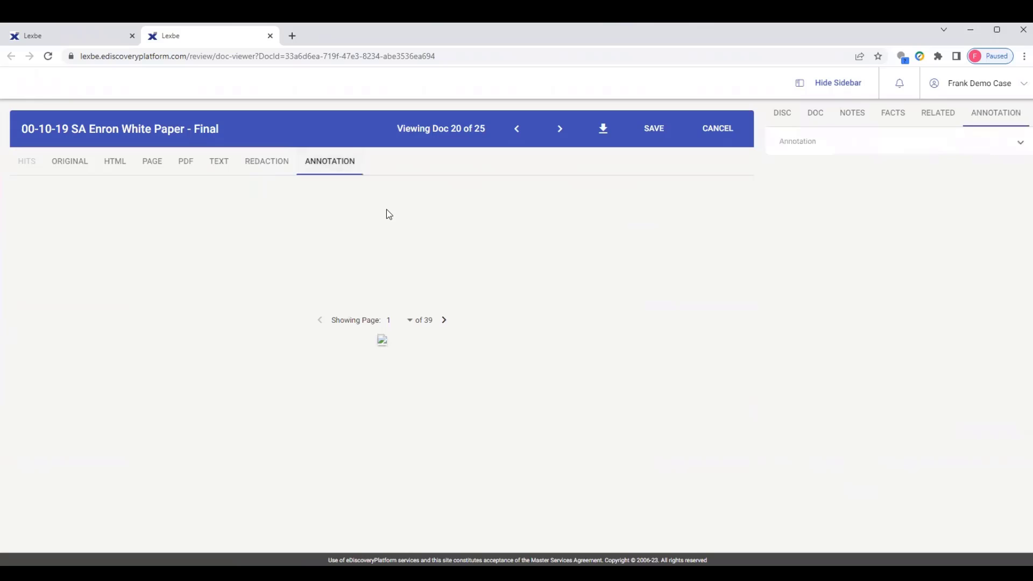
{"action": "left_click", "coordinate": [942, 205]}
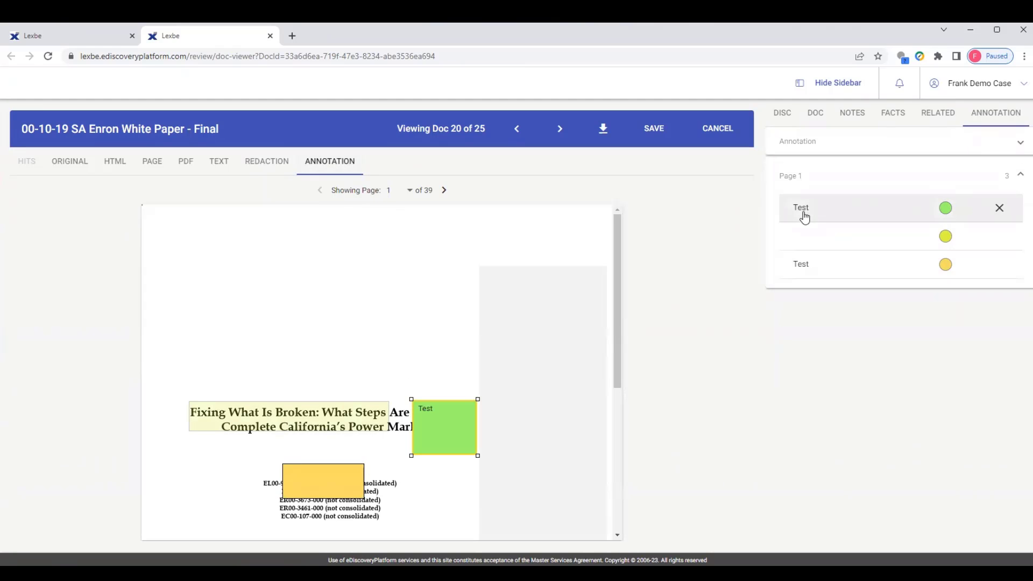
{"action": "left_click", "coordinate": [945, 208]}
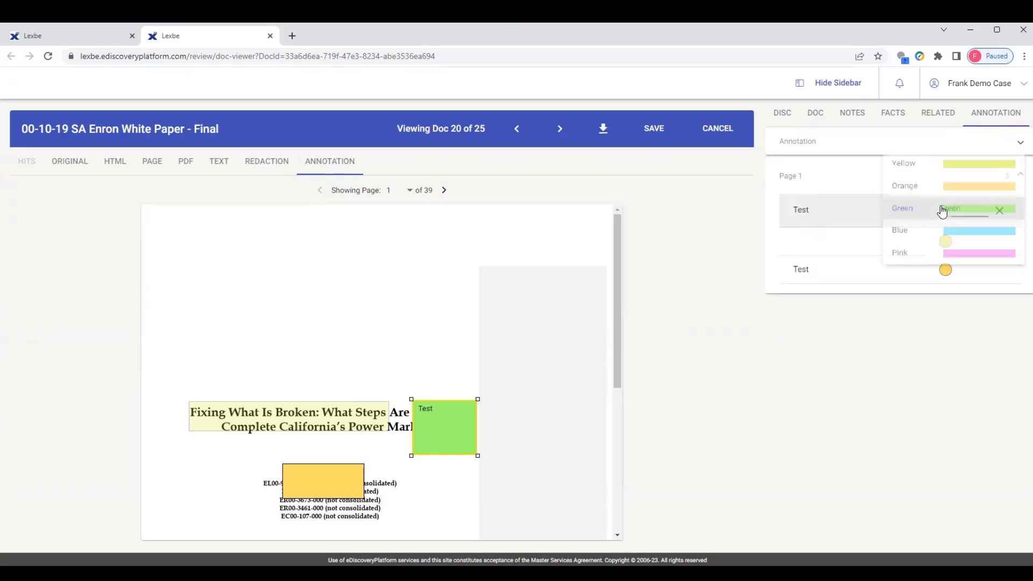
{"action": "left_click", "coordinate": [952, 237]}
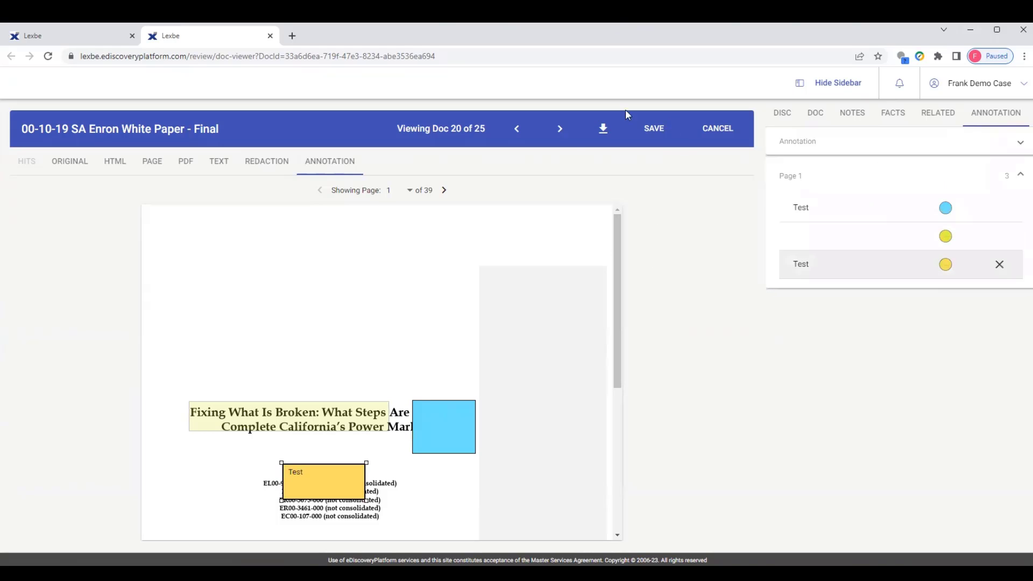
Add a yellow highlight over 'A White Paper Prepared by' on page 1
{"action": "scroll", "coordinate": [436, 267], "scroll_direction": "down", "scroll_amount": 5}
{"action": "scroll", "coordinate": [245, 366], "scroll_direction": "up", "scroll_amount": 1}
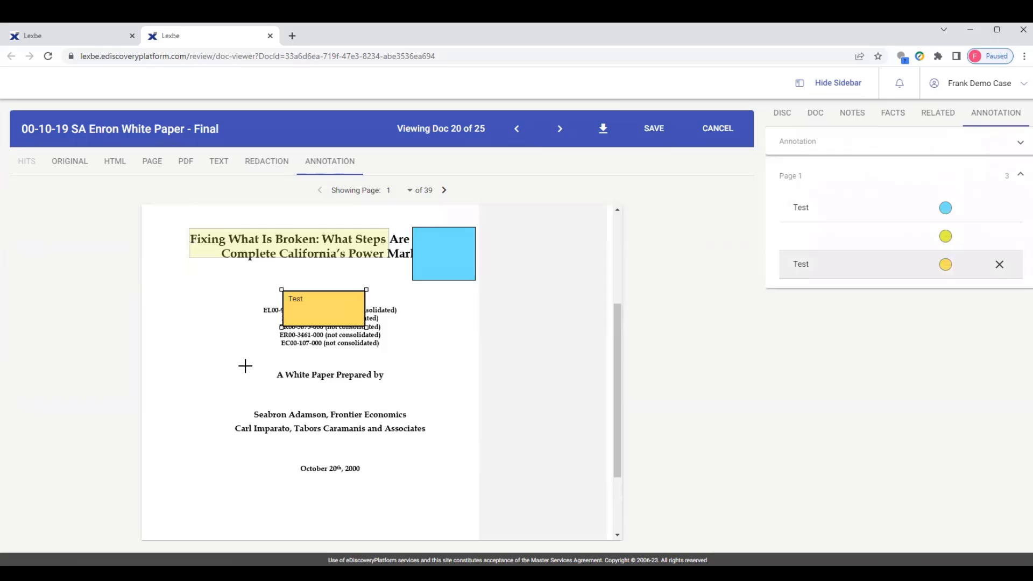
{"action": "mouse_move", "coordinate": [245, 365]}
{"action": "left_mouse_down"}
{"action": "mouse_move", "coordinate": [386, 370]}
{"action": "mouse_move", "coordinate": [390, 385]}
{"action": "left_mouse_up"}
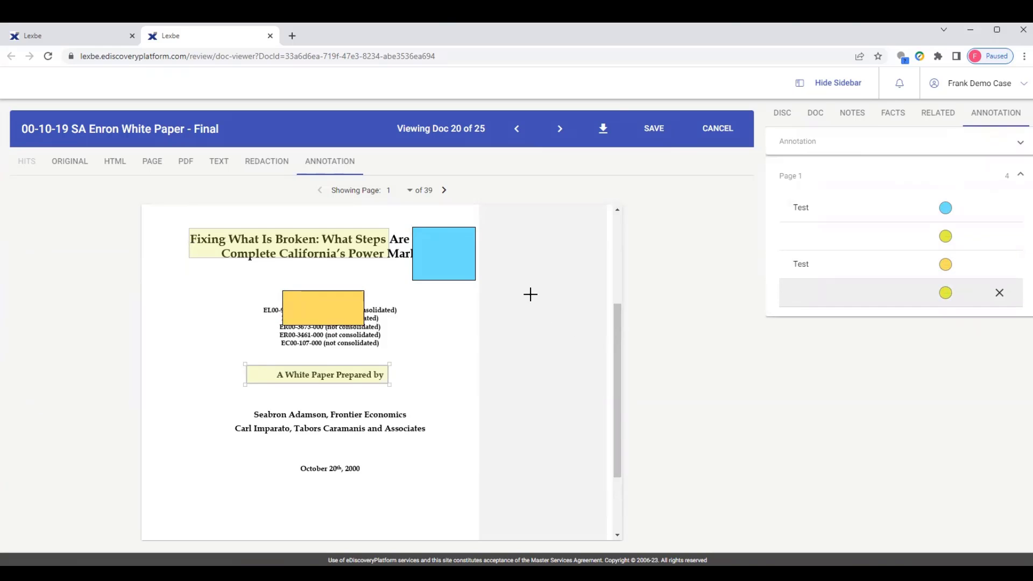
{"action": "left_click", "coordinate": [447, 253]}
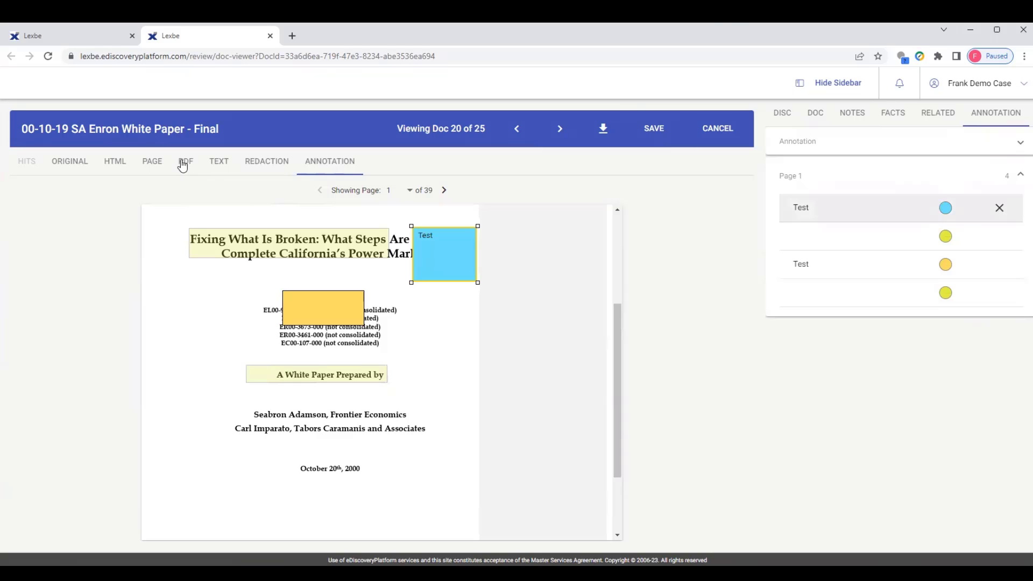
Show the white paper in the PDF viewer alongside its DISC coding sidebar
{"action": "left_click", "coordinate": [183, 163]}
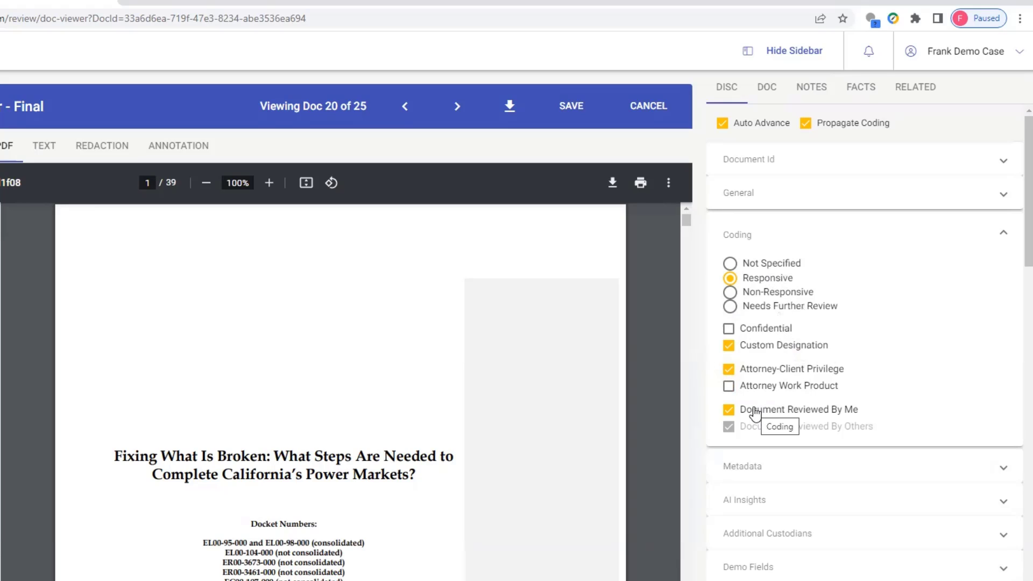
{"action": "scroll", "coordinate": [760, 413], "scroll_direction": "down", "scroll_amount": 1}
{"action": "scroll", "coordinate": [762, 397], "scroll_direction": "down", "scroll_amount": 1}
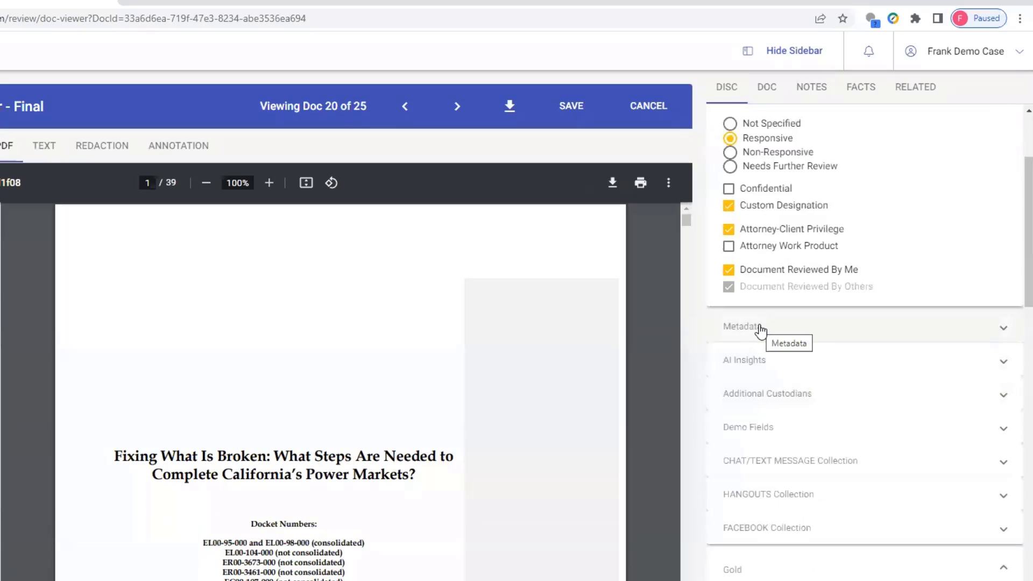
{"action": "left_click", "coordinate": [760, 328]}
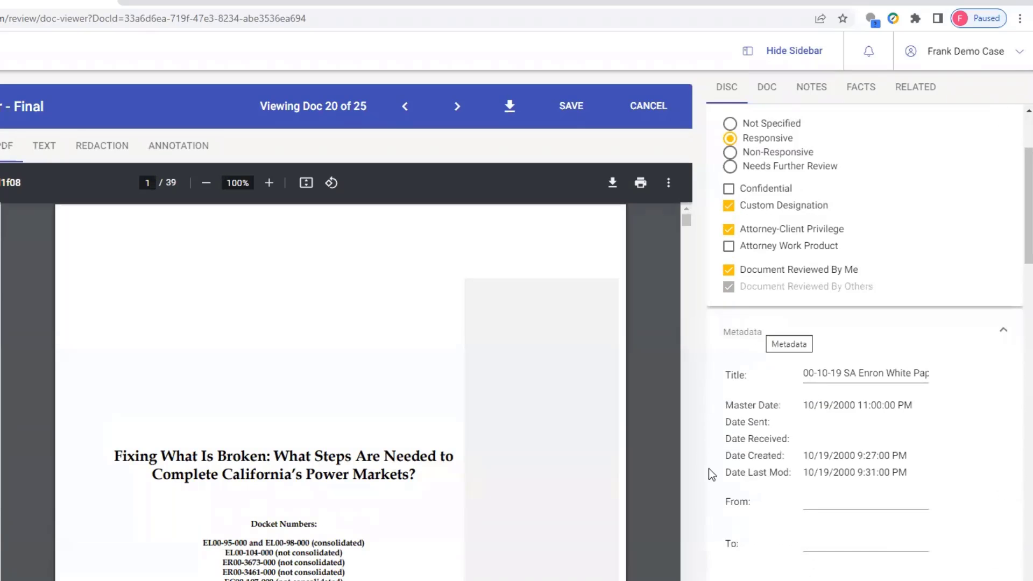
{"action": "scroll", "coordinate": [781, 215], "scroll_direction": "down", "scroll_amount": 2}
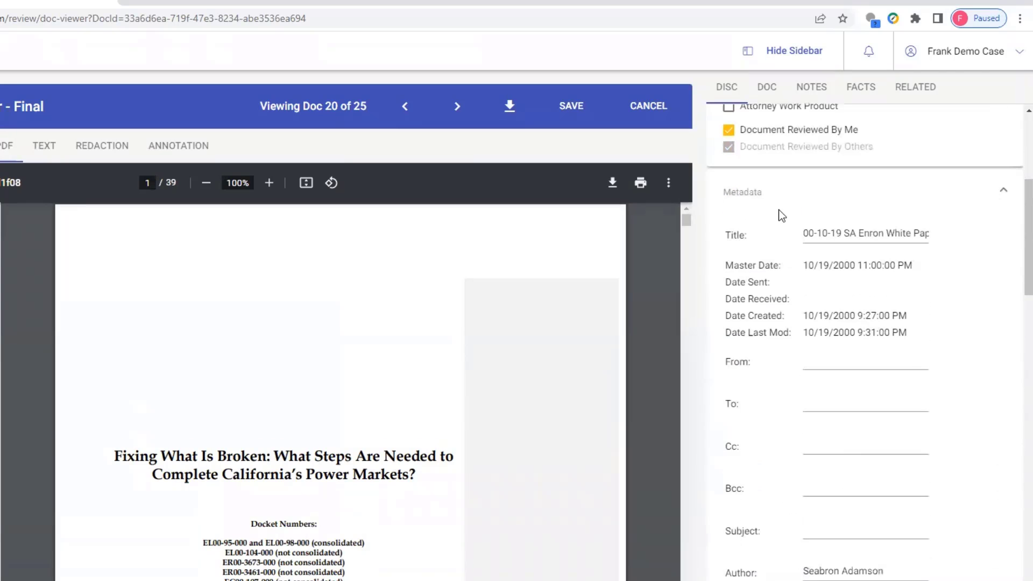
{"action": "left_click", "coordinate": [1005, 189]}
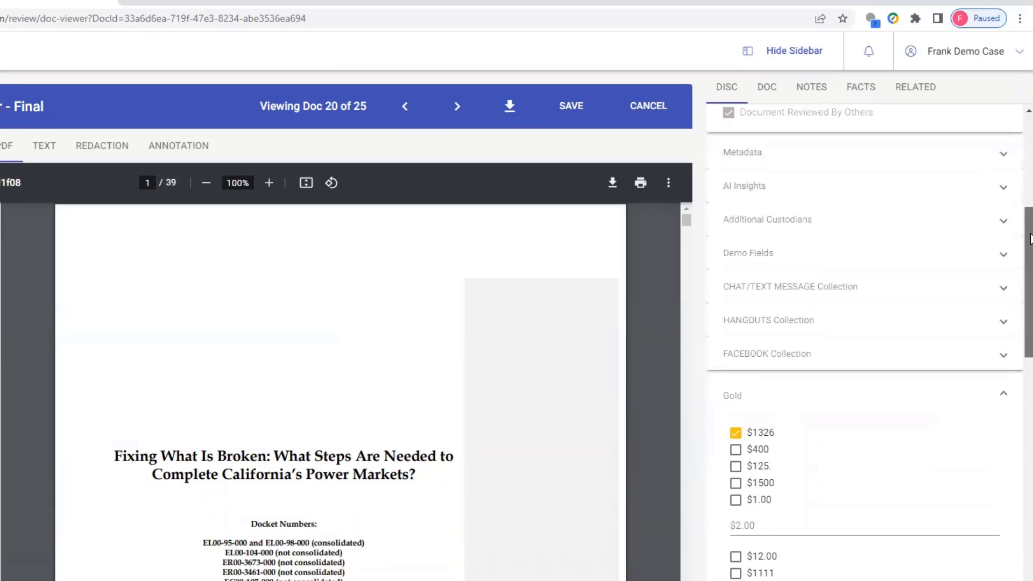
{"action": "scroll", "coordinate": [837, 130], "scroll_direction": "down", "scroll_amount": 1}
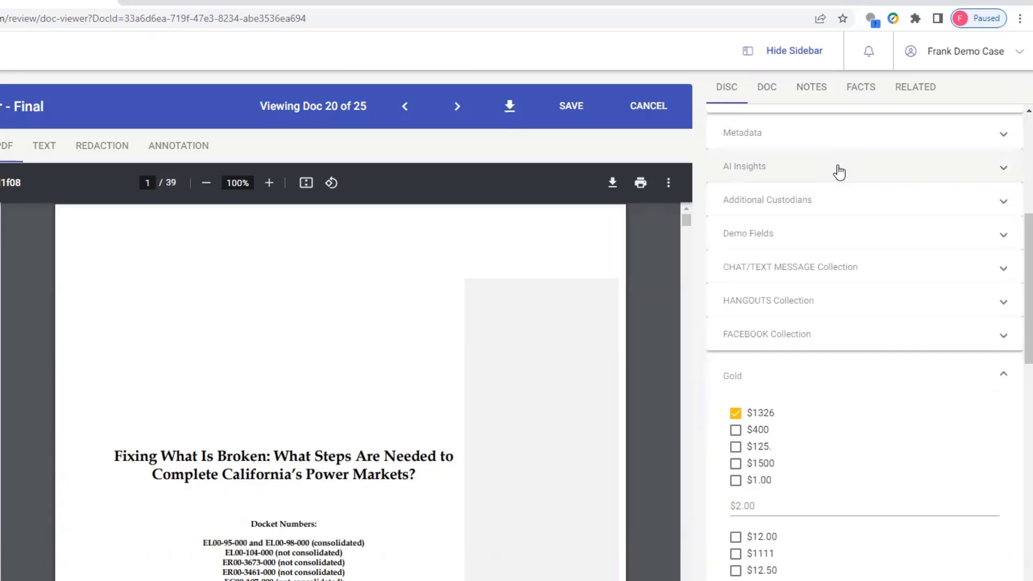
{"action": "scroll", "coordinate": [875, 360], "scroll_direction": "down", "scroll_amount": 3}
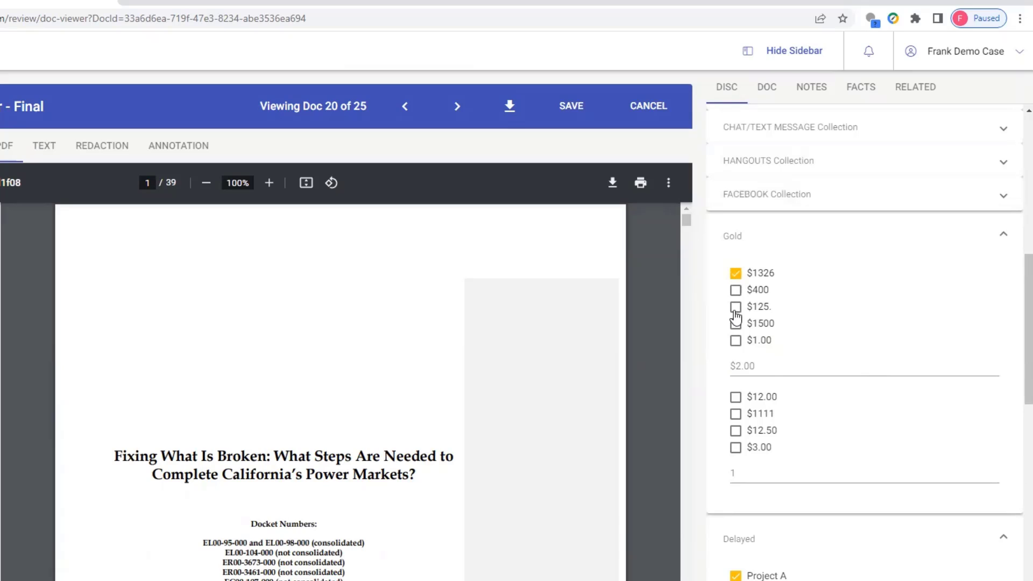
{"action": "scroll", "coordinate": [773, 368], "scroll_direction": "down", "scroll_amount": 8}
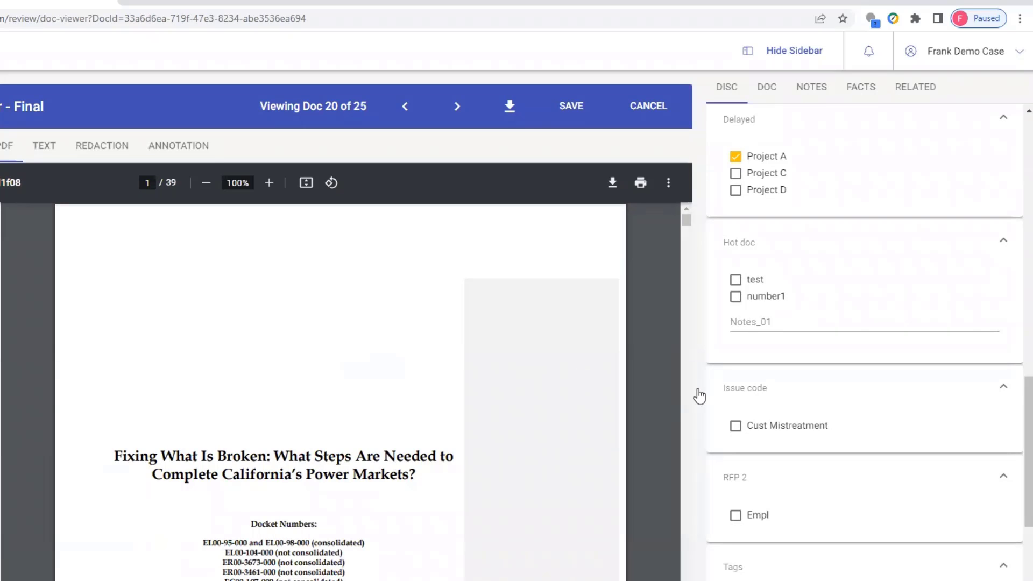
{"action": "scroll", "coordinate": [719, 404], "scroll_direction": "down", "scroll_amount": 5}
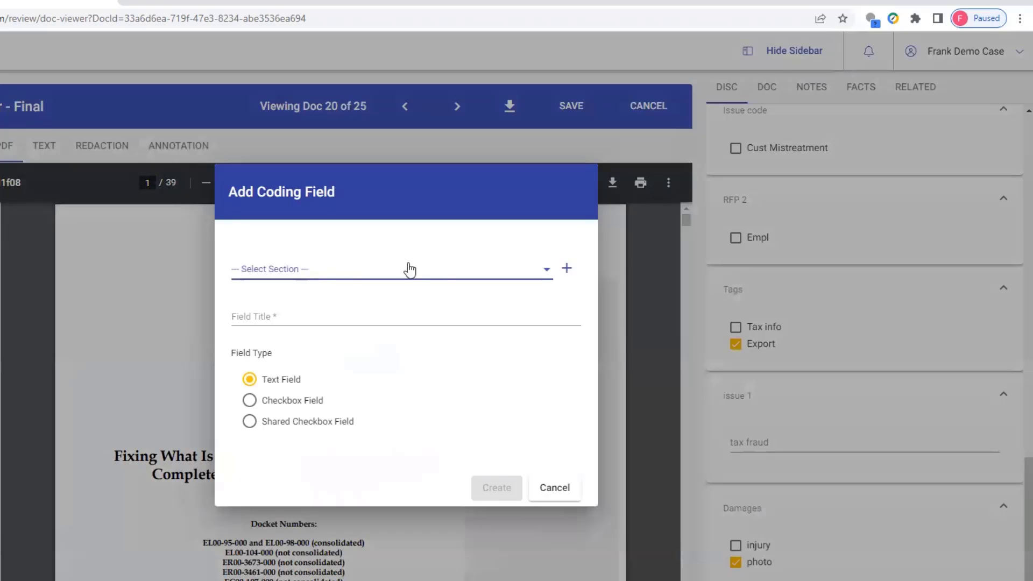
{"action": "left_click", "coordinate": [346, 269]}
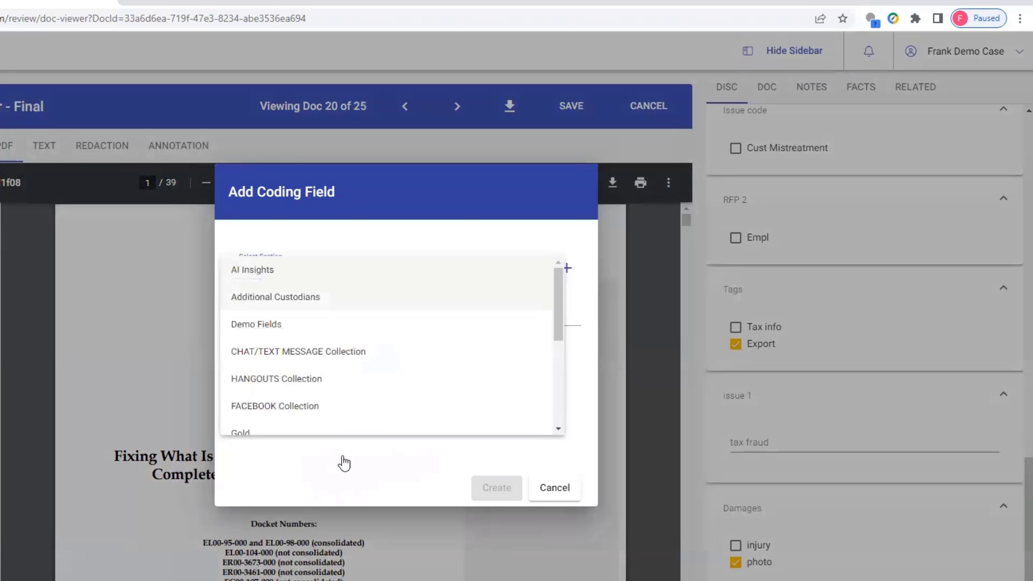
{"action": "left_click", "coordinate": [563, 497]}
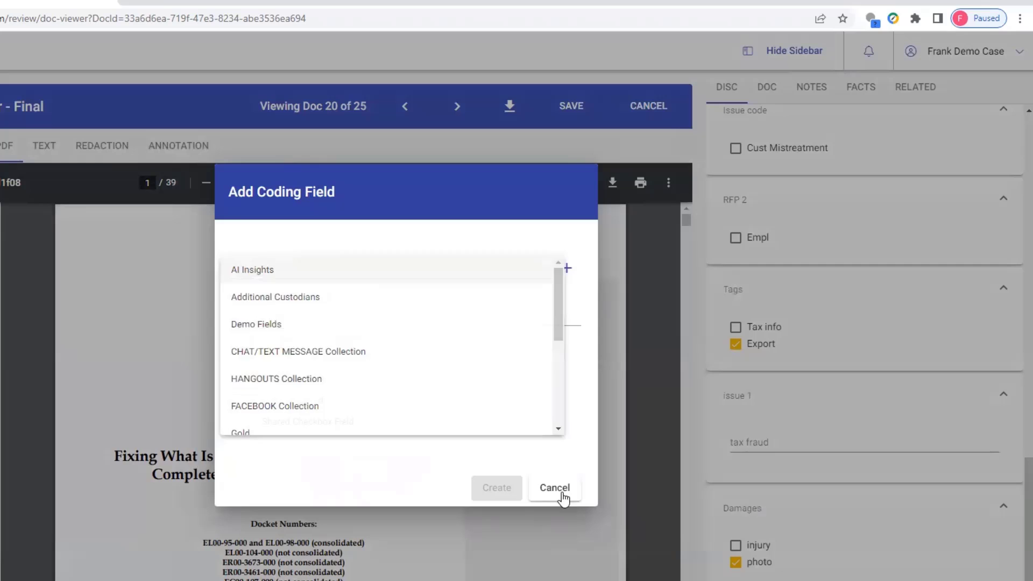
{"action": "left_click", "coordinate": [557, 490]}
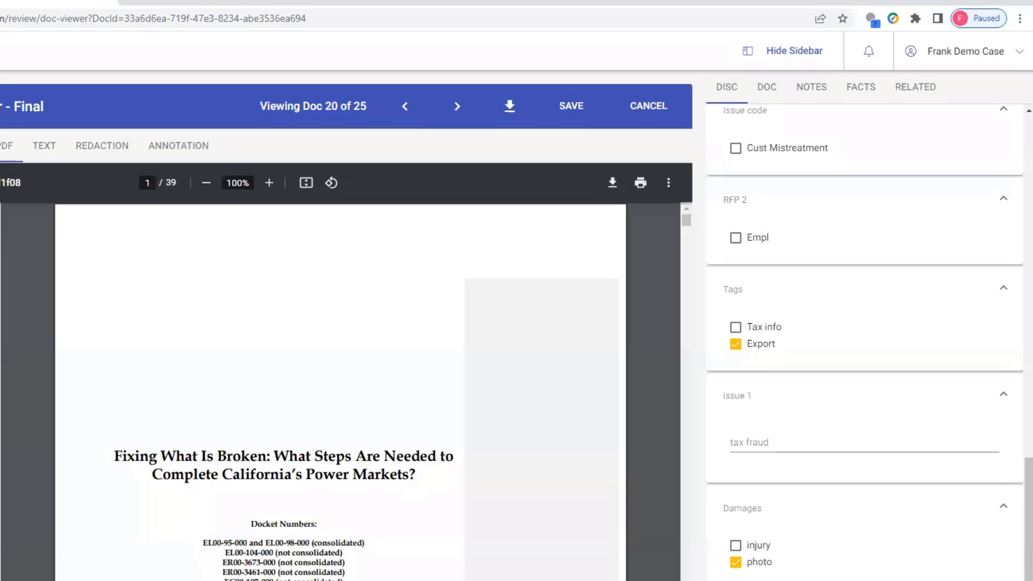
Review the white paper's DOC details, Document History, NOTES, FACTS and RELATED panels
{"action": "left_click", "coordinate": [775, 91]}
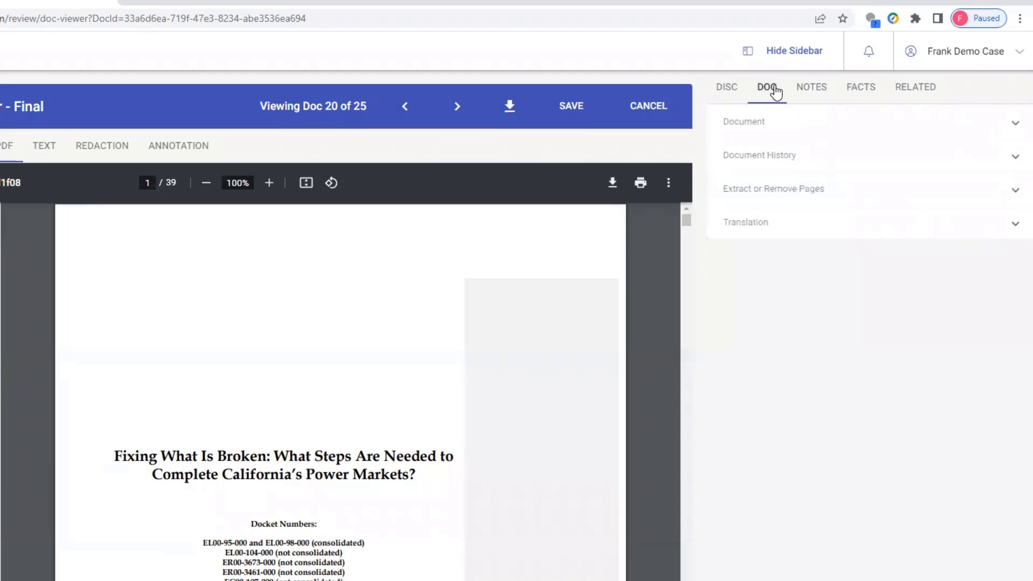
{"action": "left_click", "coordinate": [770, 157]}
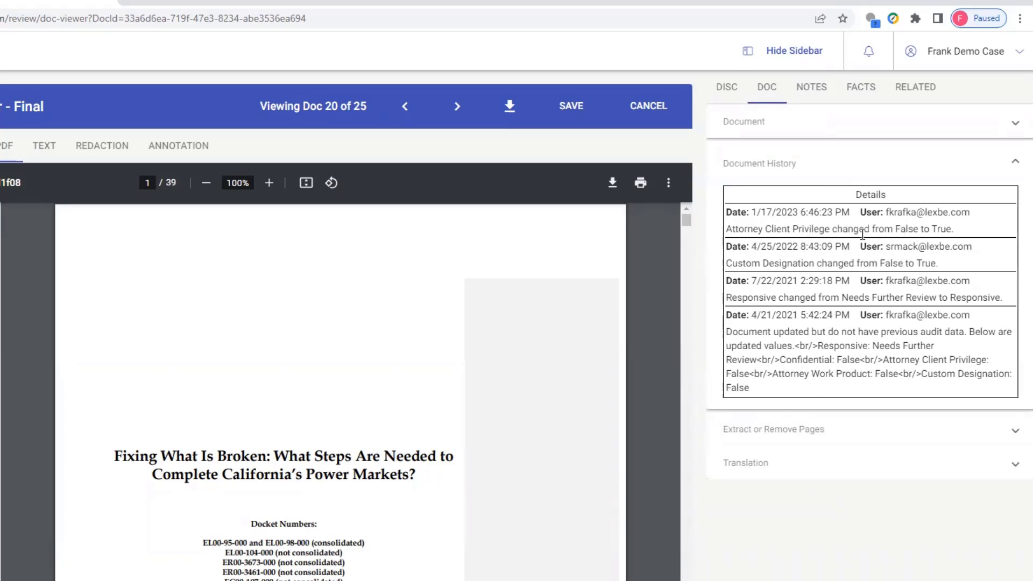
{"action": "left_click", "coordinate": [809, 97]}
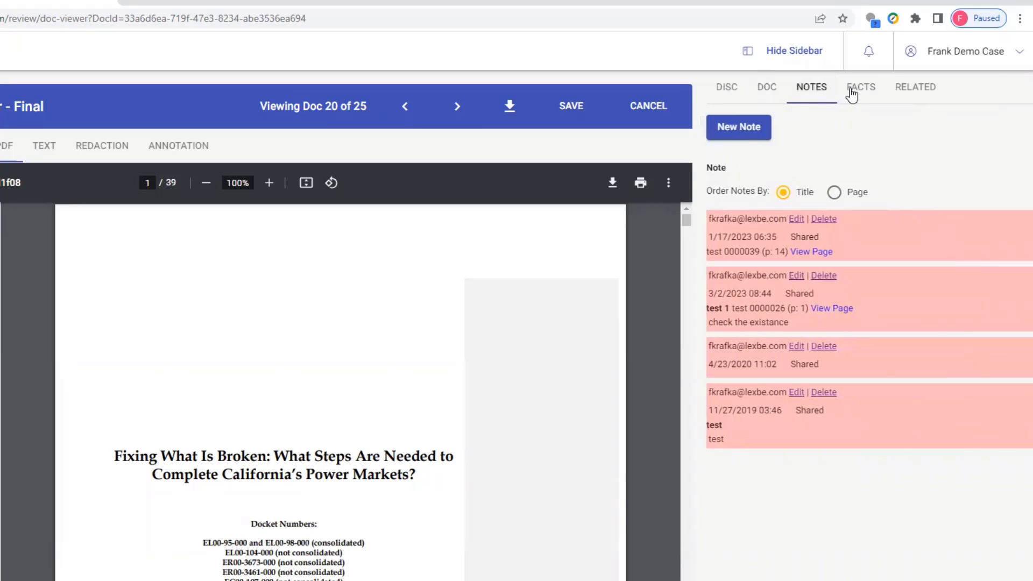
{"action": "left_click", "coordinate": [856, 91]}
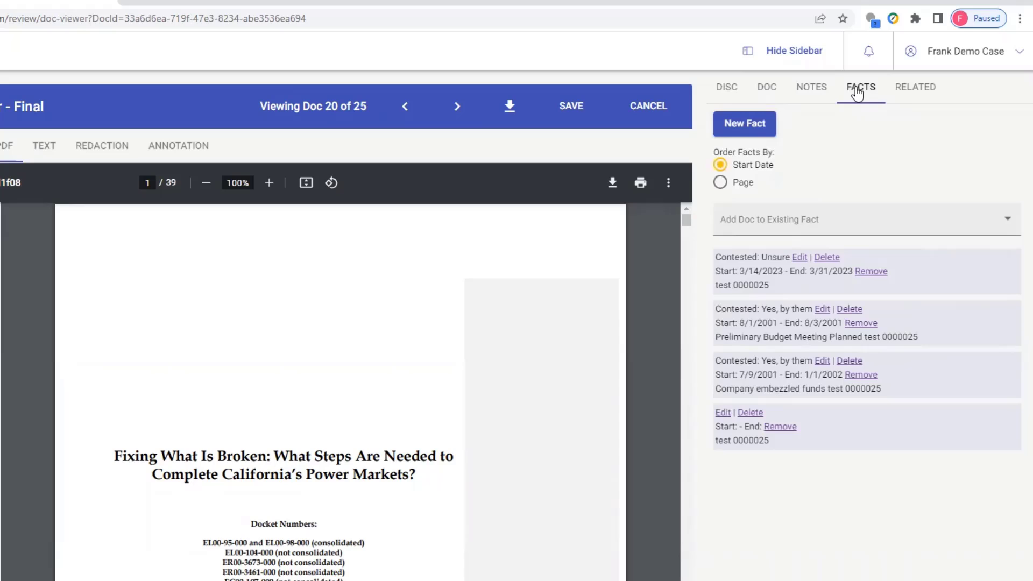
{"action": "left_click", "coordinate": [911, 92]}
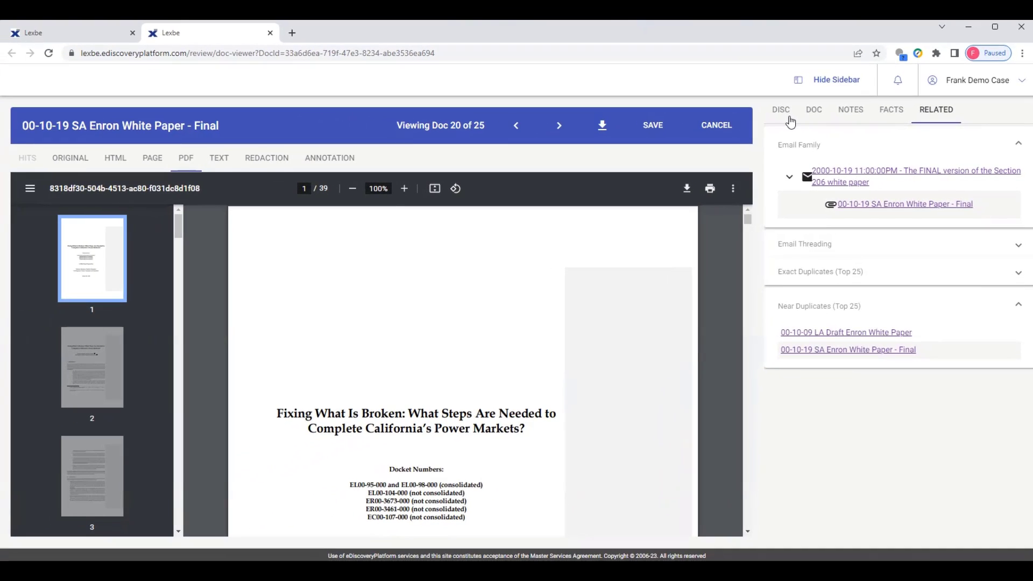
Create a new production job, Production 03-08-2023, from the Production Job page
{"action": "left_click", "coordinate": [271, 33]}
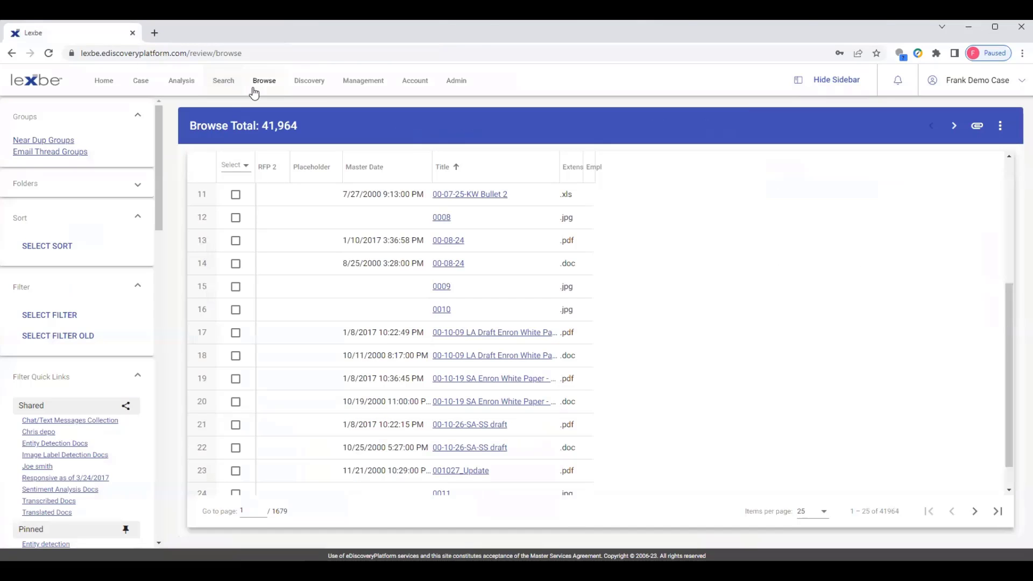
{"action": "mouse_move", "coordinate": [301, 81]}
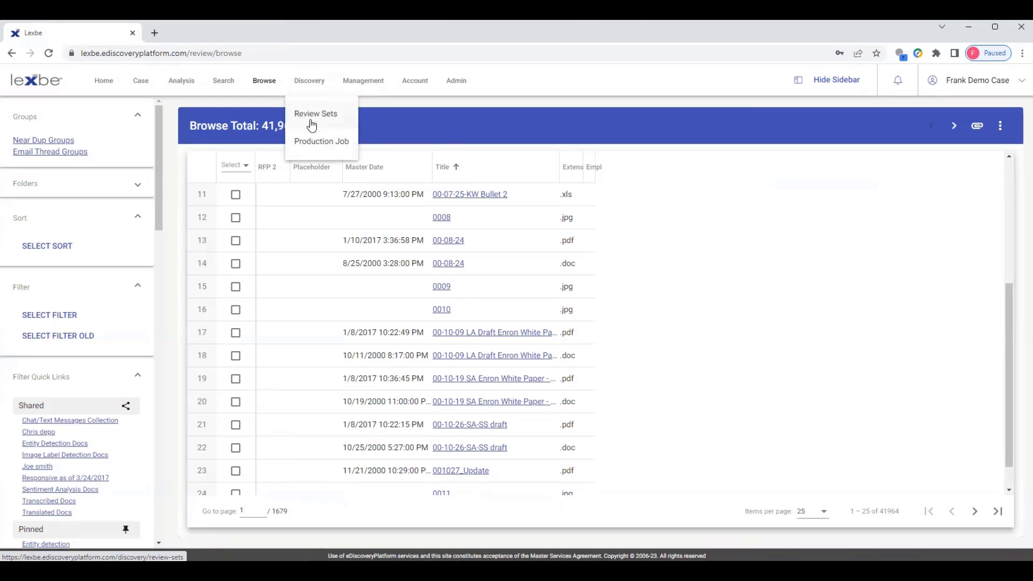
{"action": "left_click", "coordinate": [310, 141]}
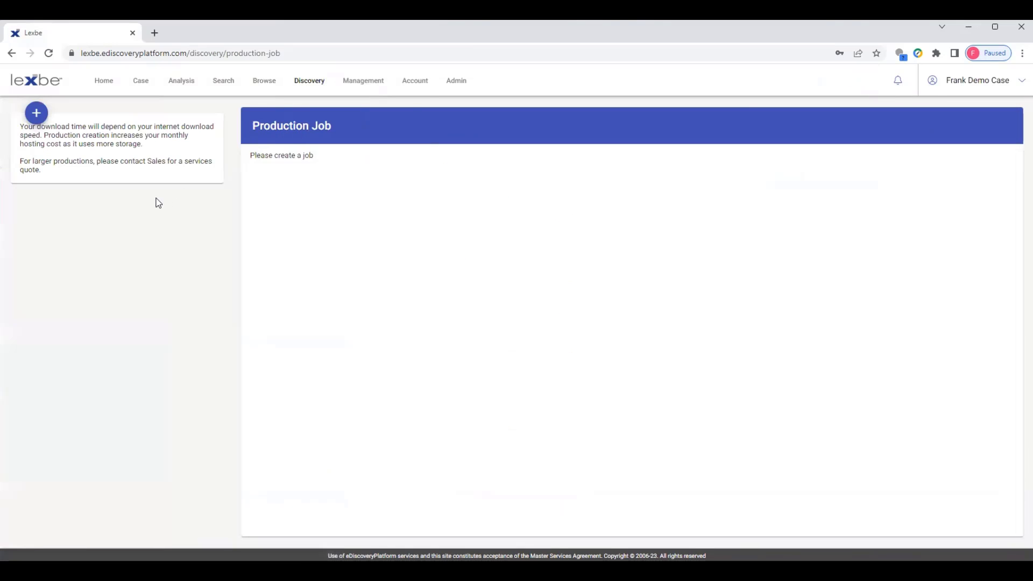
{"action": "left_click", "coordinate": [40, 117]}
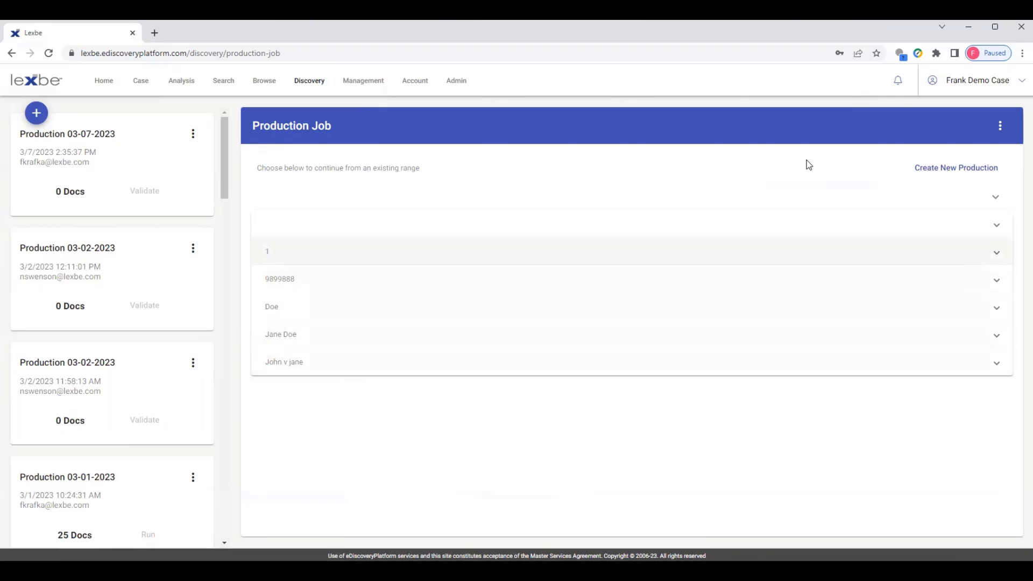
{"action": "left_click", "coordinate": [930, 169]}
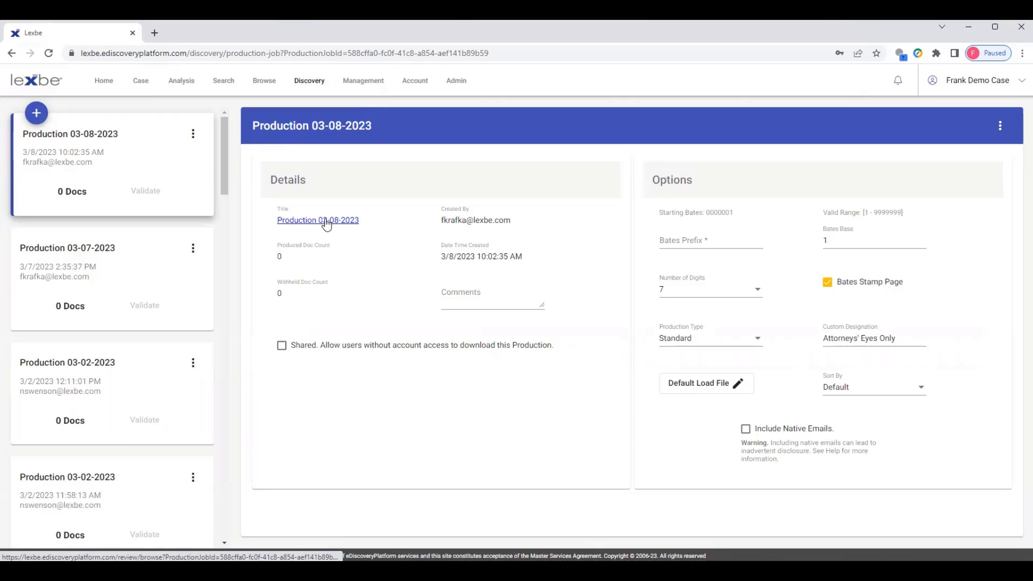
Mark Production 03-08-2023 as Shared and keep its production type as Standard
{"action": "left_click", "coordinate": [282, 346]}
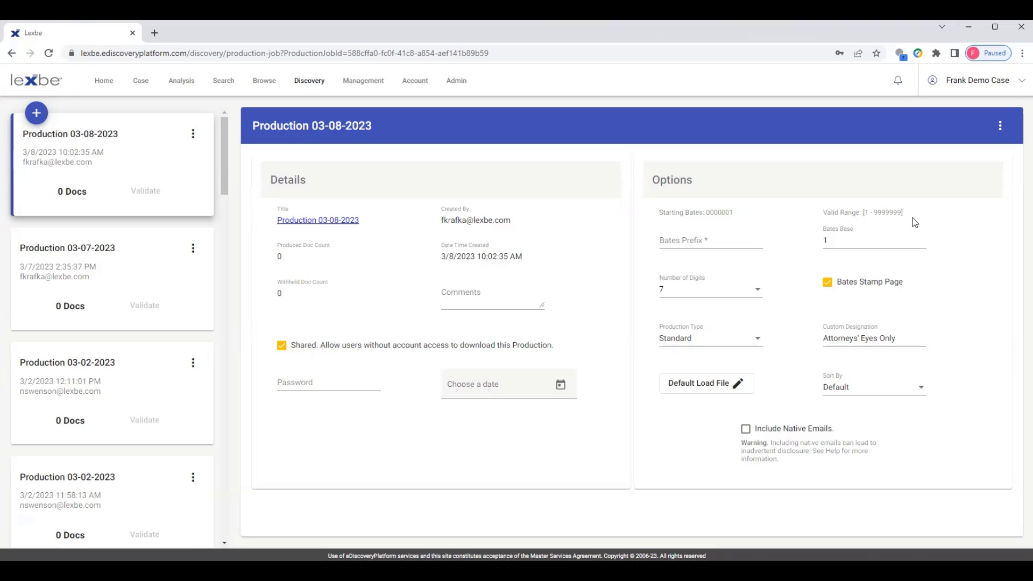
{"action": "left_click", "coordinate": [708, 350]}
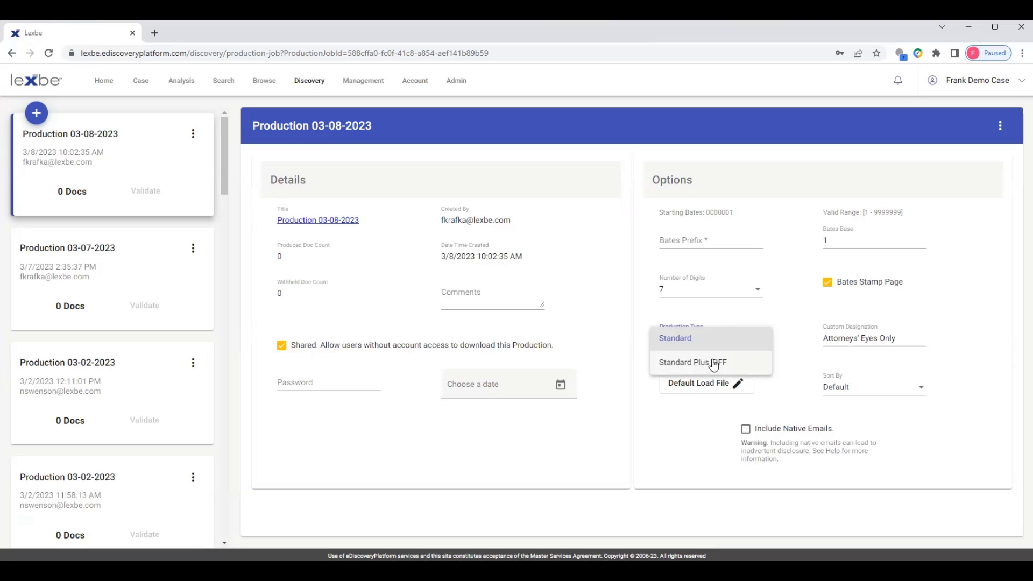
{"action": "left_click", "coordinate": [712, 339]}
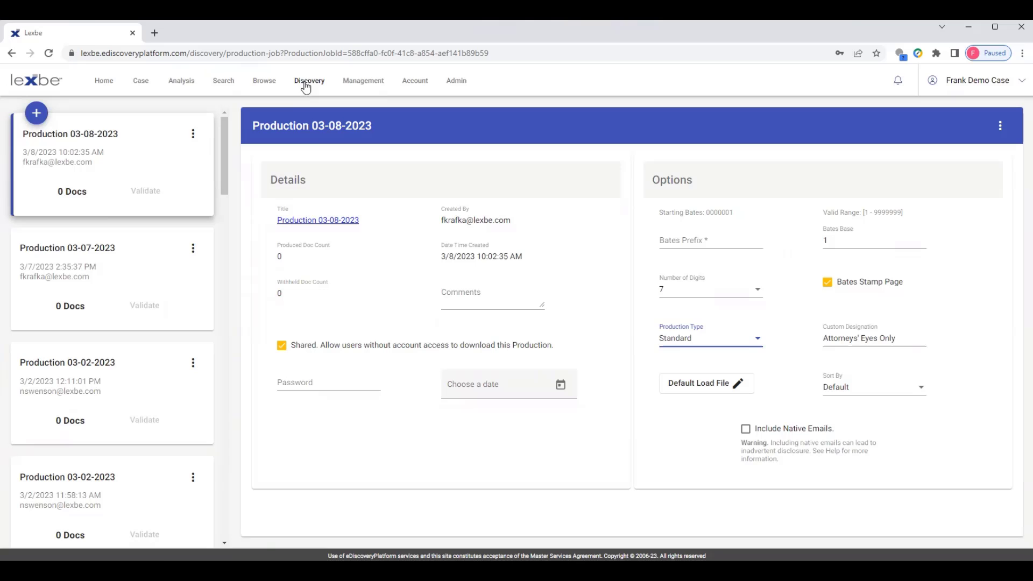
Run the pinned 'Enron AND Price AND Fixing' search and select all 25 results on the page
{"action": "left_click", "coordinate": [232, 86]}
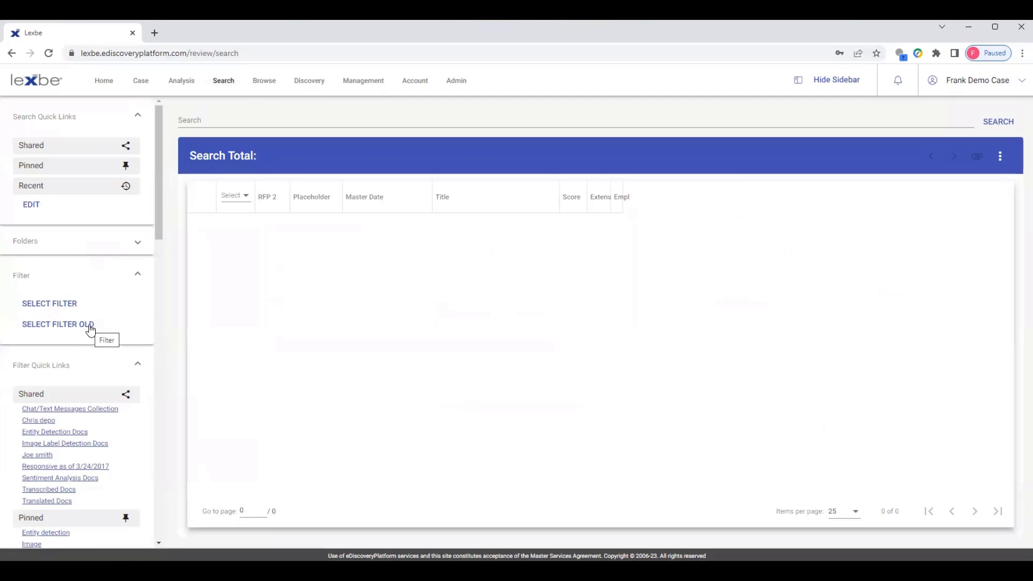
{"action": "scroll", "coordinate": [75, 355], "scroll_direction": "down", "scroll_amount": 3}
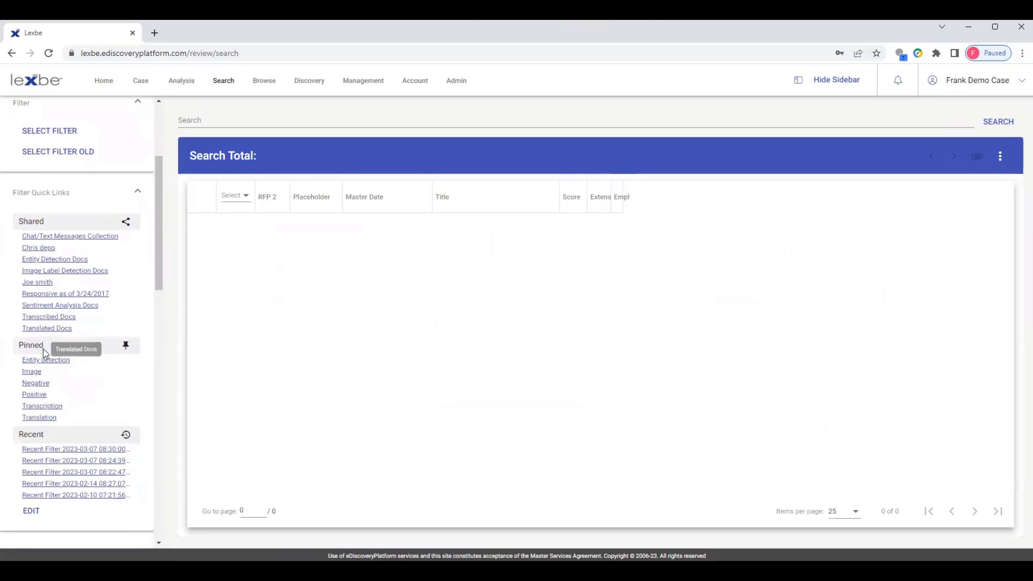
{"action": "scroll", "coordinate": [61, 226], "scroll_direction": "up", "scroll_amount": 3}
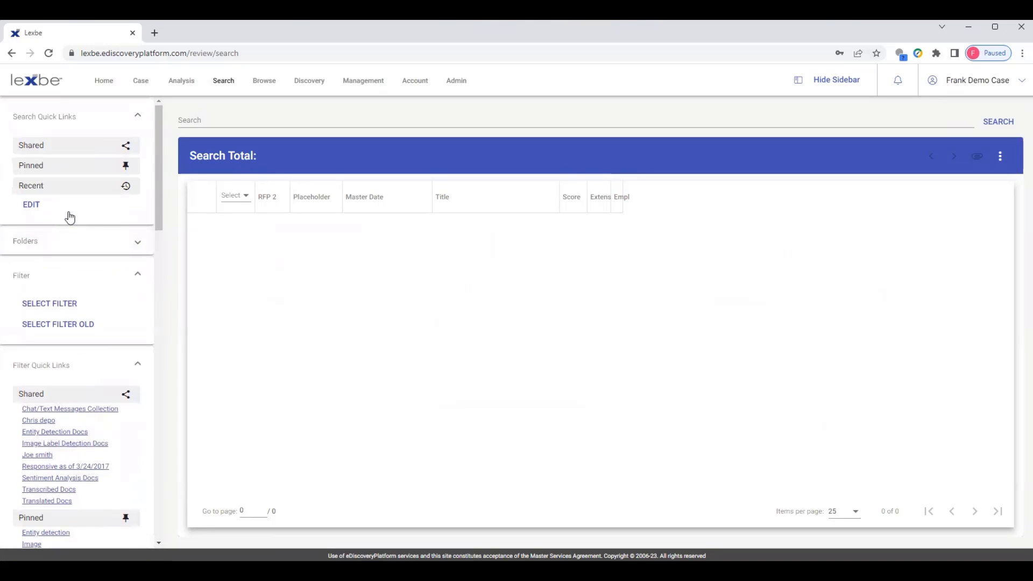
{"action": "left_click", "coordinate": [38, 298]}
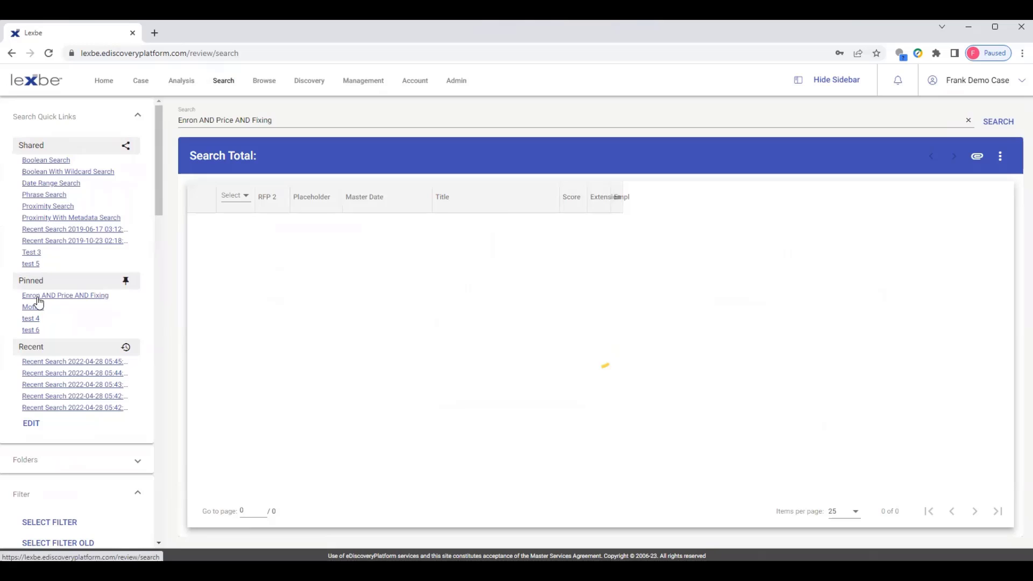
{"action": "left_click", "coordinate": [228, 203]}
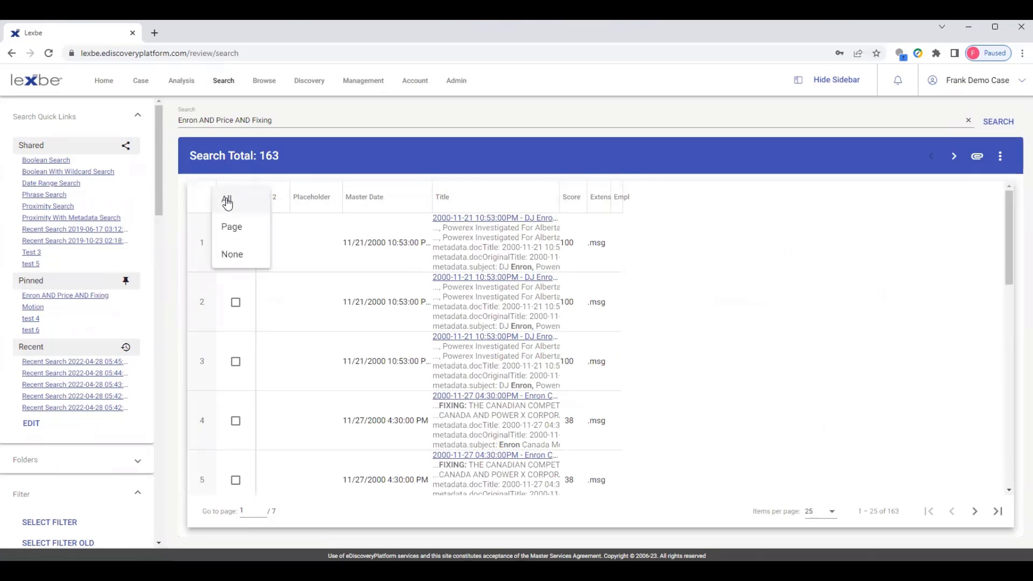
{"action": "left_click", "coordinate": [237, 230]}
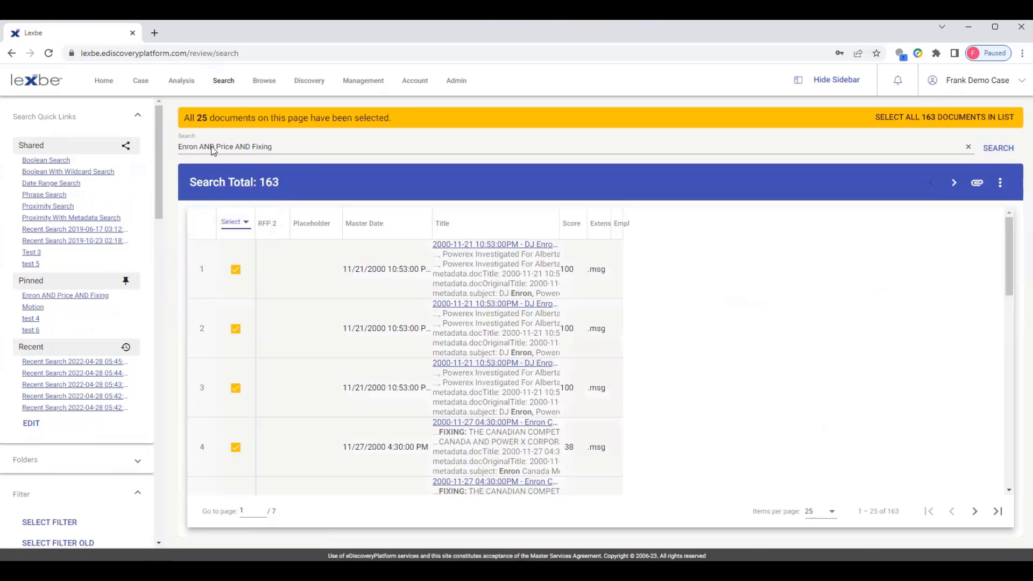
Add the 25 selected documents to Production 03-08-2023
{"action": "scroll", "coordinate": [110, 301], "scroll_direction": "down", "scroll_amount": 15}
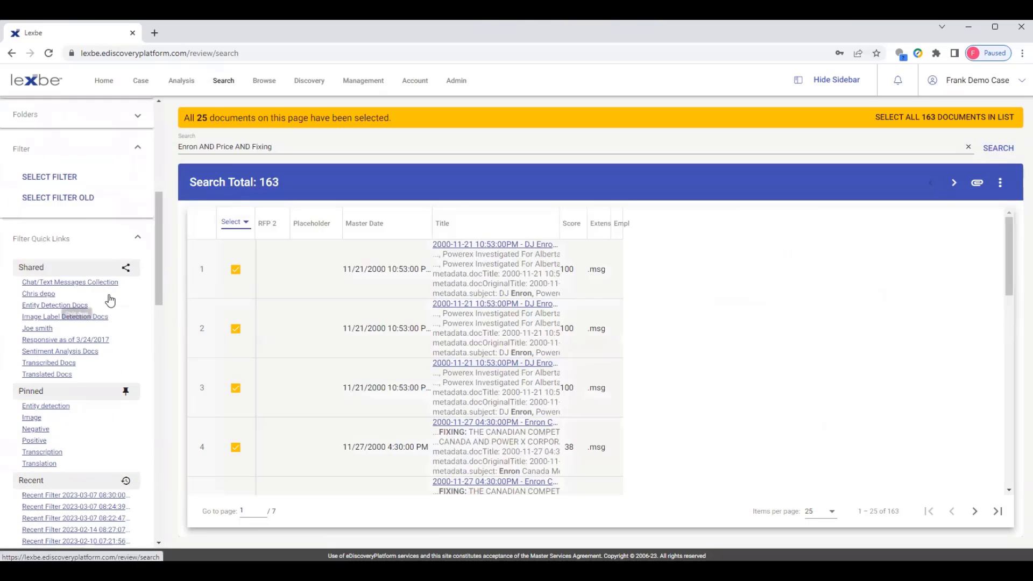
{"action": "scroll", "coordinate": [110, 299], "scroll_direction": "down", "scroll_amount": 10}
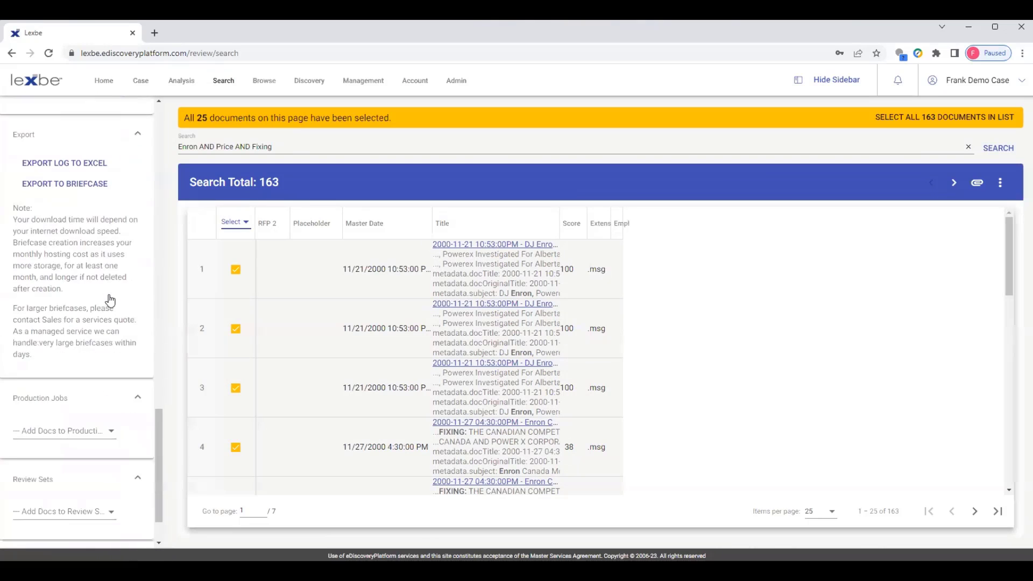
{"action": "left_click", "coordinate": [74, 371]}
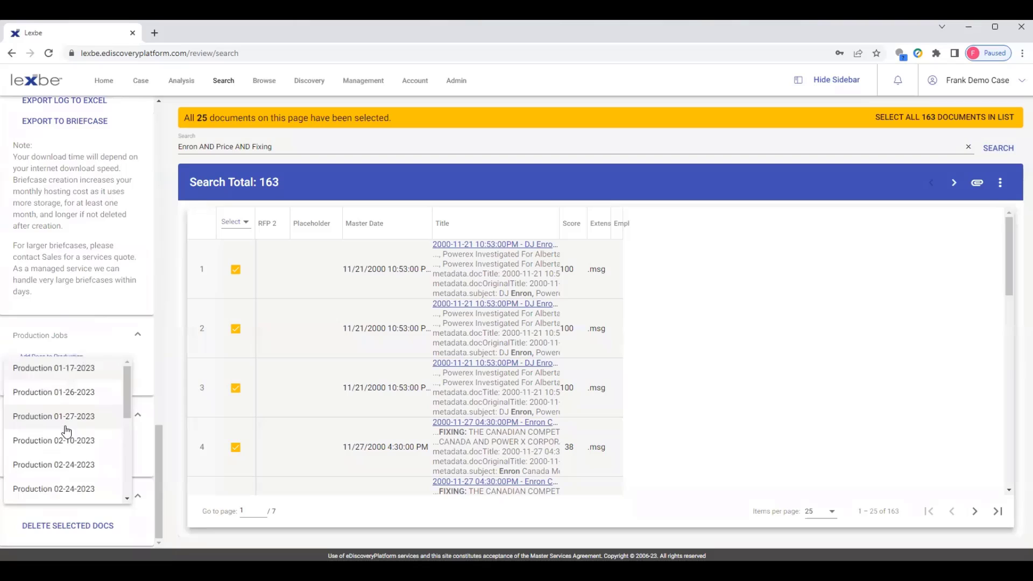
{"action": "scroll", "coordinate": [83, 434], "scroll_direction": "down", "scroll_amount": 3}
{"action": "scroll", "coordinate": [84, 434], "scroll_direction": "down", "scroll_amount": 1}
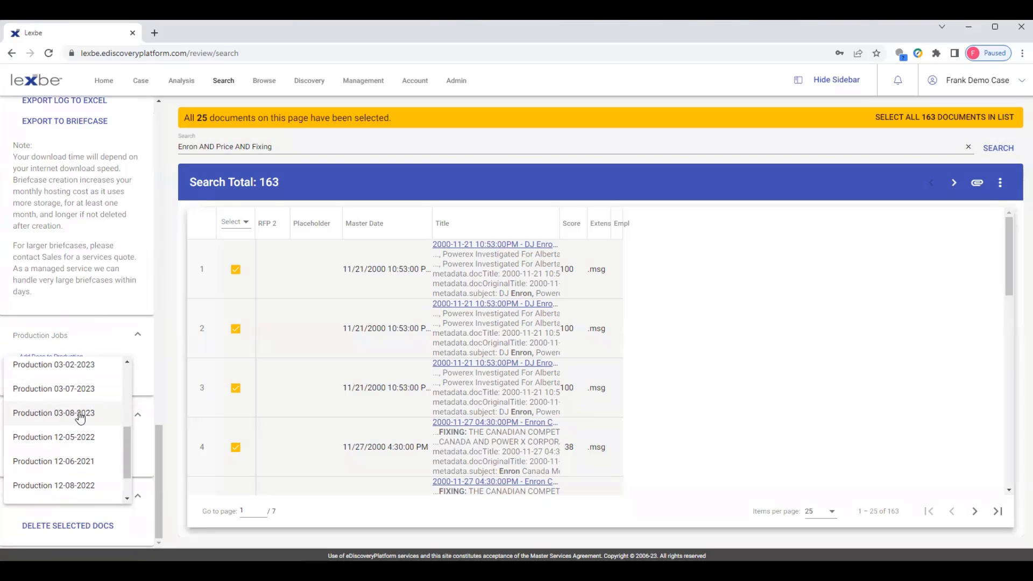
{"action": "left_click", "coordinate": [81, 416]}
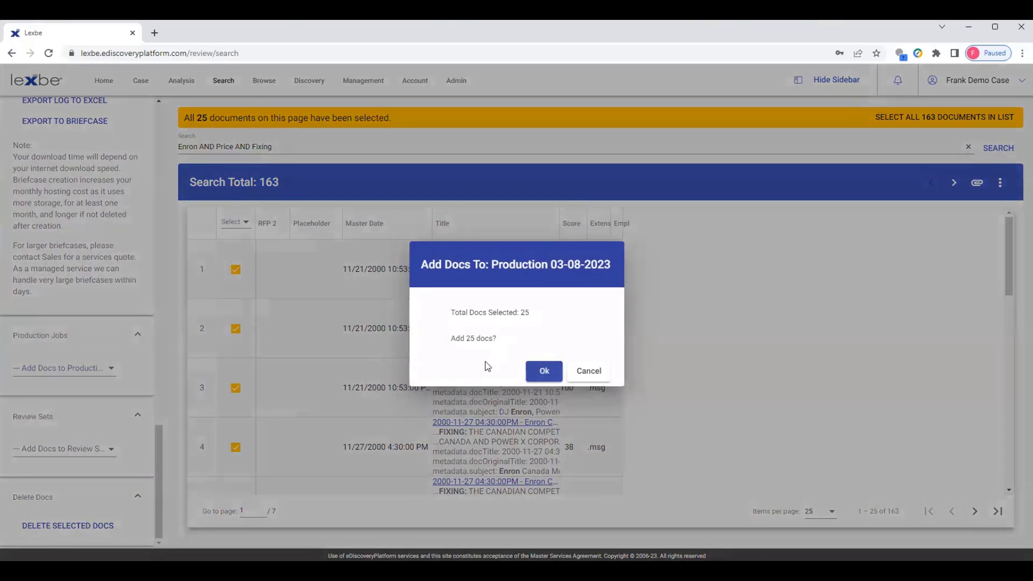
{"action": "left_click", "coordinate": [540, 371]}
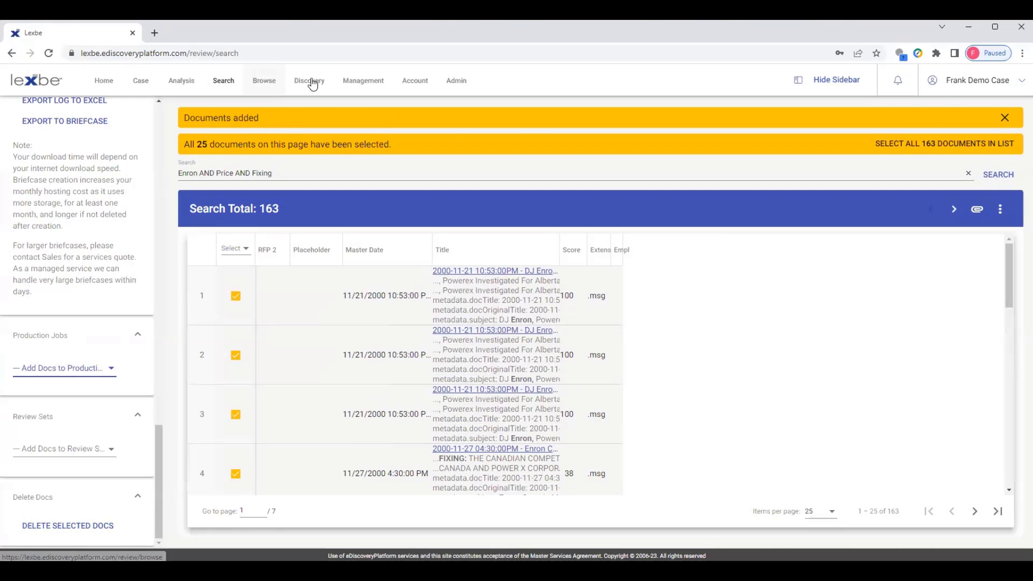
Validate Production 03-08-2023, which reports 24 documents produced and 1 withheld
{"action": "mouse_move", "coordinate": [311, 82]}
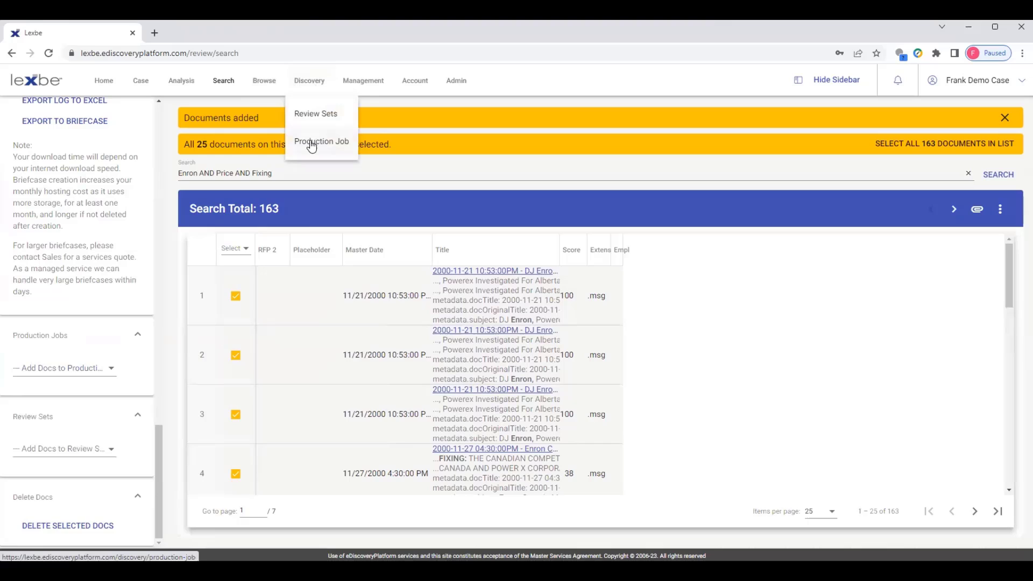
{"action": "left_click", "coordinate": [311, 144]}
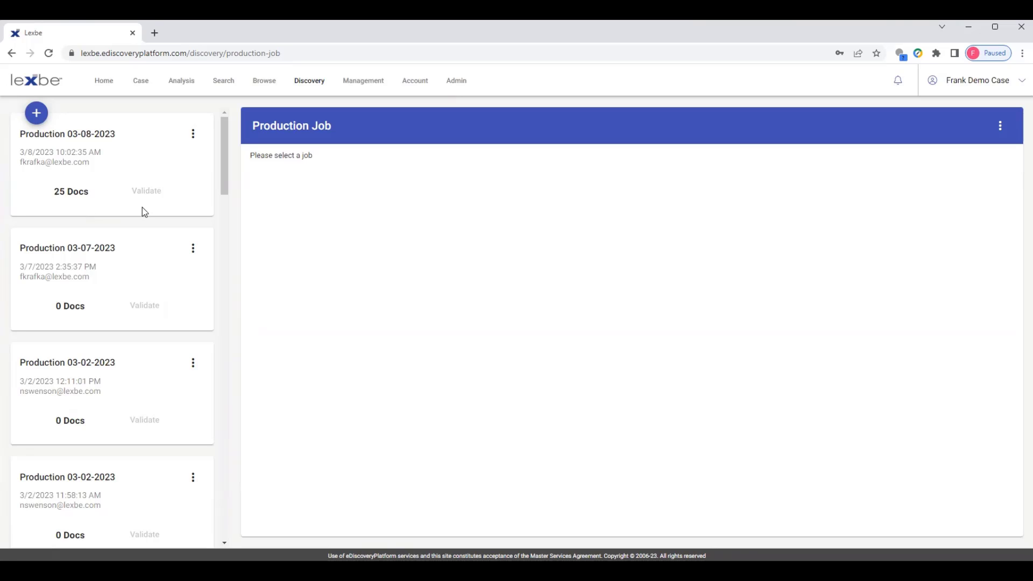
{"action": "left_click", "coordinate": [142, 167]}
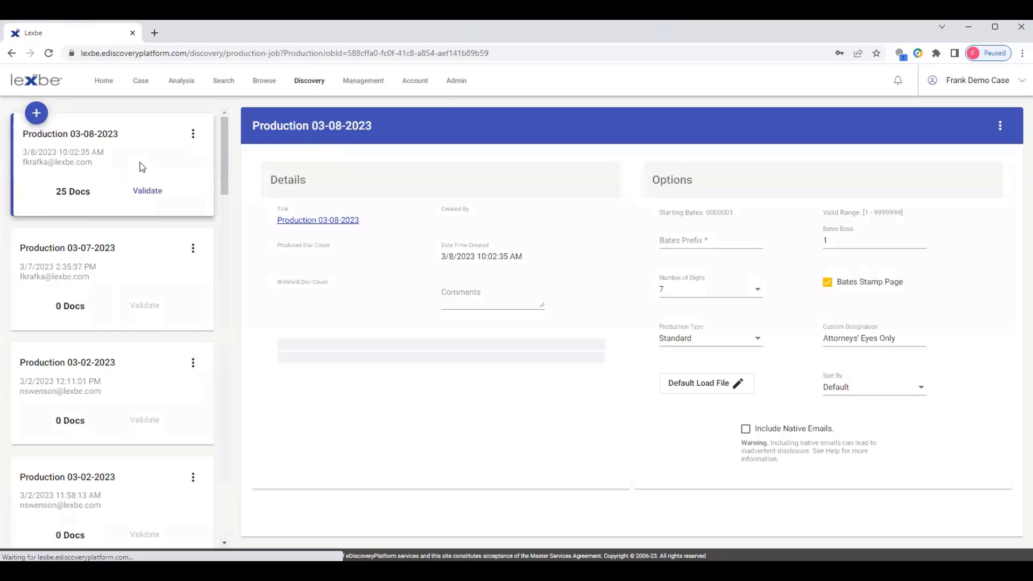
{"action": "left_click", "coordinate": [145, 193]}
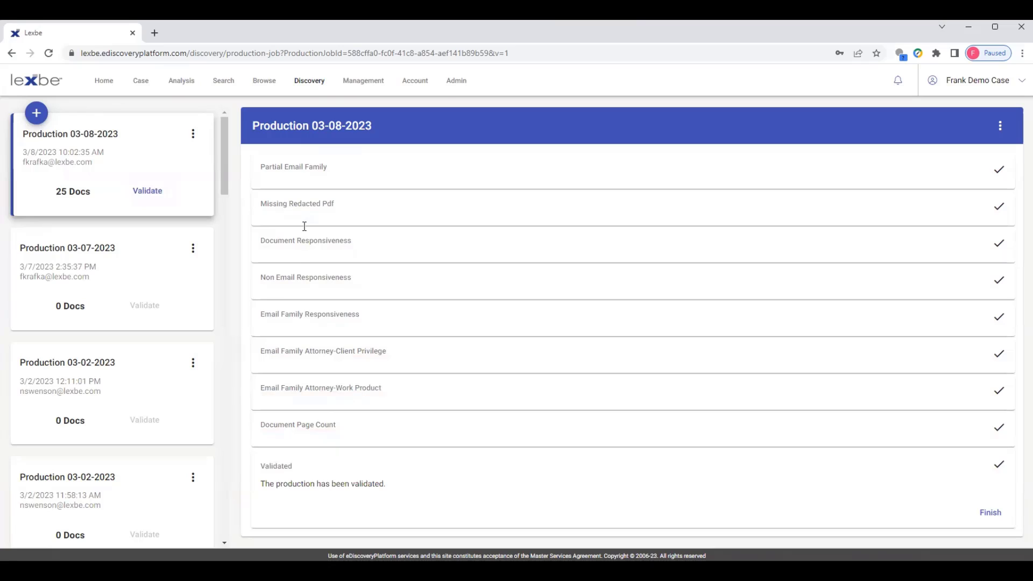
{"action": "left_click", "coordinate": [998, 514]}
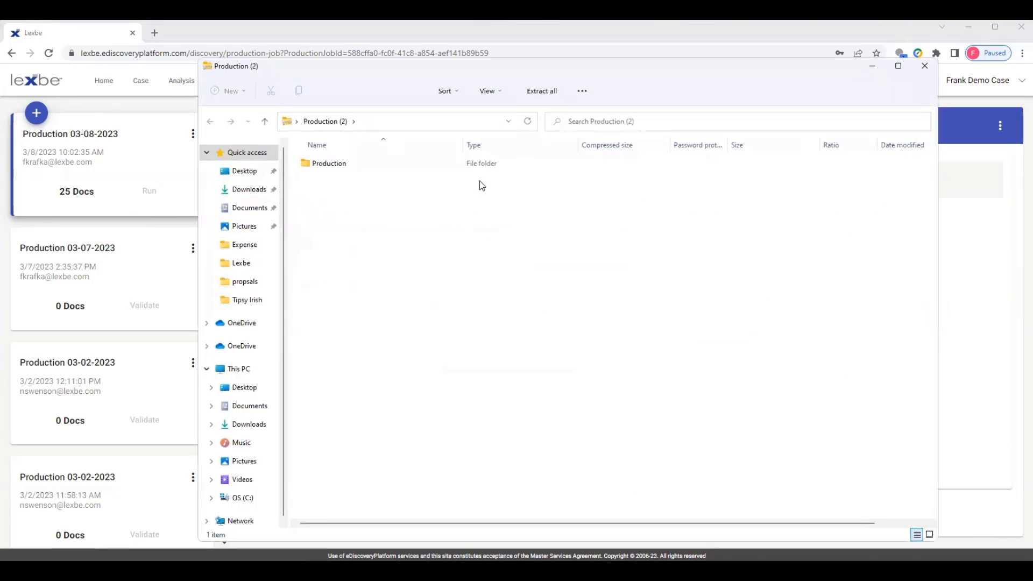
View the LOADFILES, ORIGINALS, PDF and TEXT subfolders of the downloaded Production folder, then close File Explorer
{"action": "double_click", "coordinate": [334, 165]}
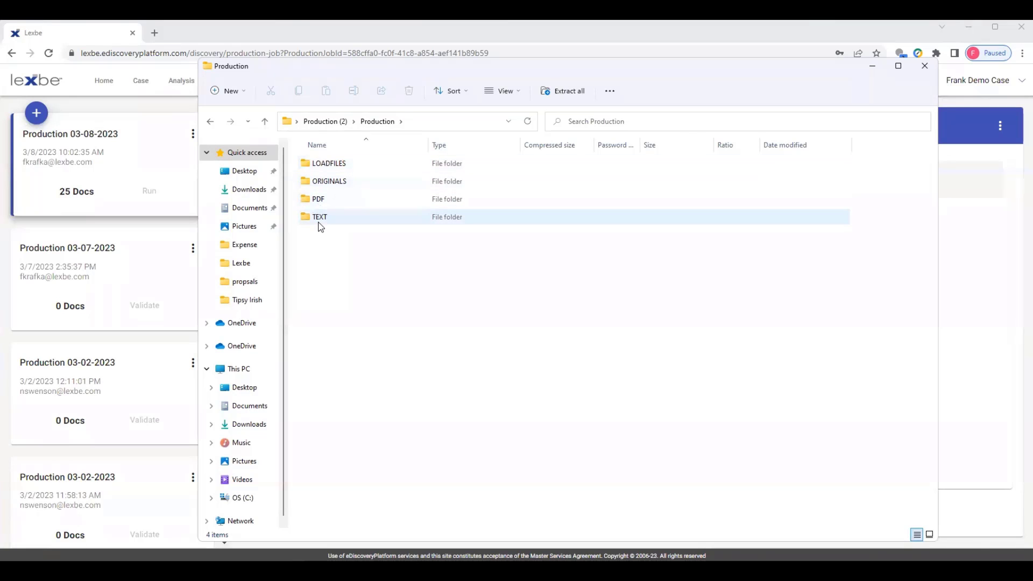
{"action": "left_click", "coordinate": [924, 65]}
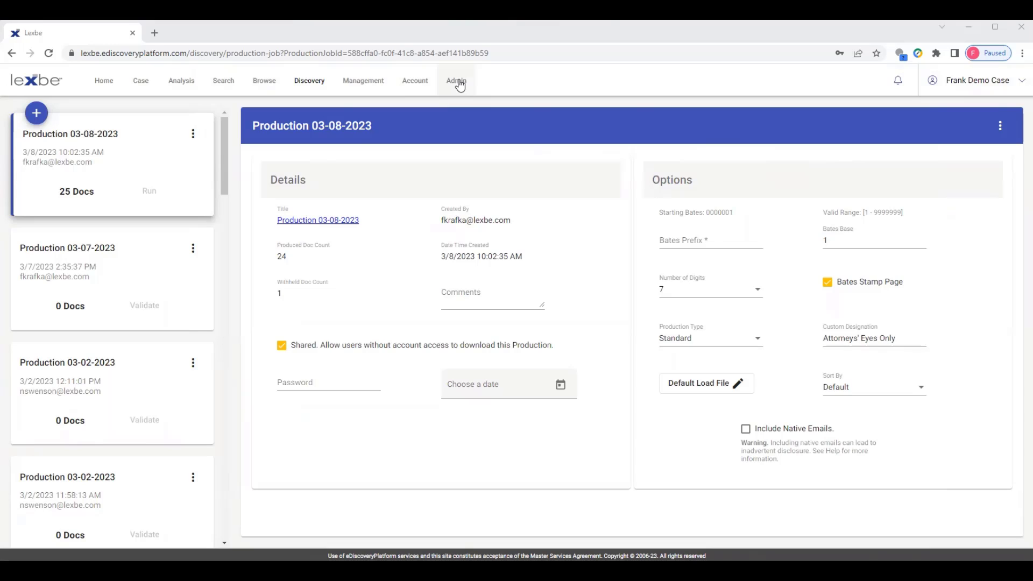
Return to the demo case's Home dashboard showing document count and case size
{"action": "left_click", "coordinate": [106, 80]}
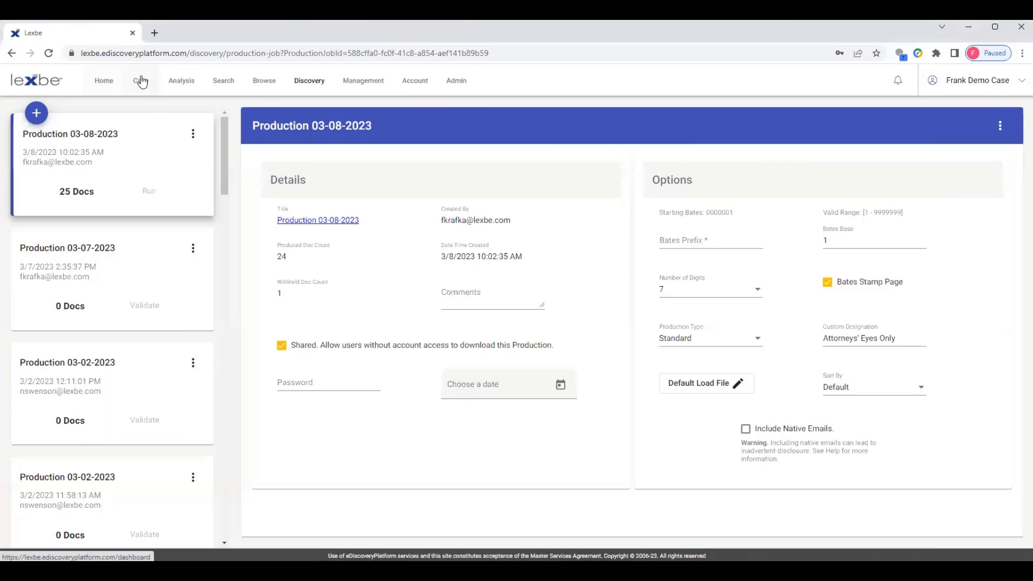